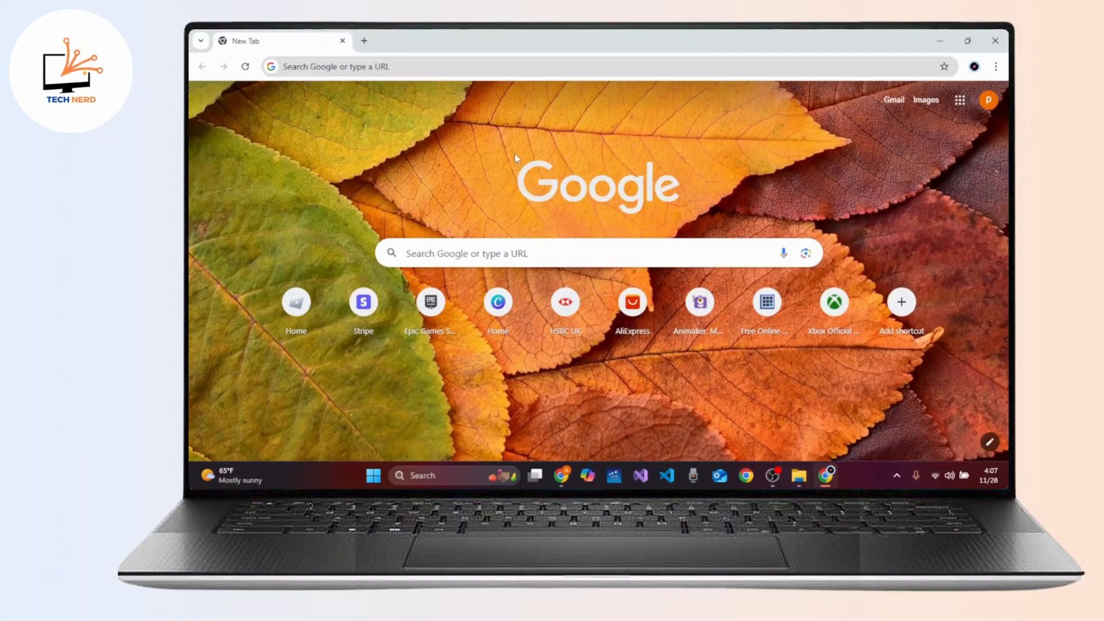
- Open Google Sites at sites.google.com and dismiss the welcome message
click(418, 68)
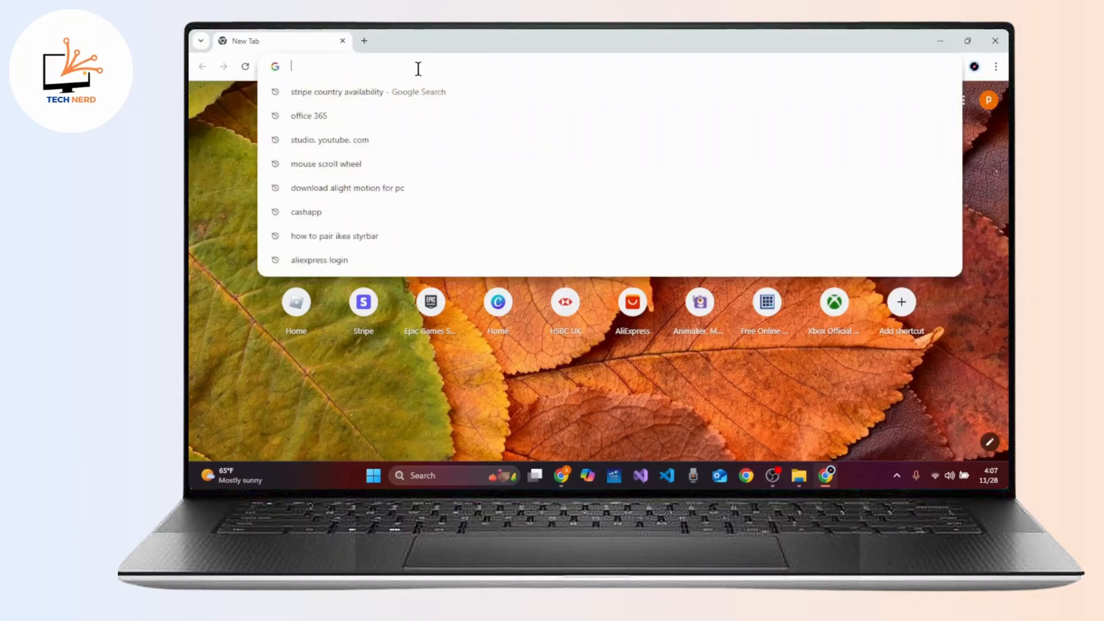
text(sites.google.com)
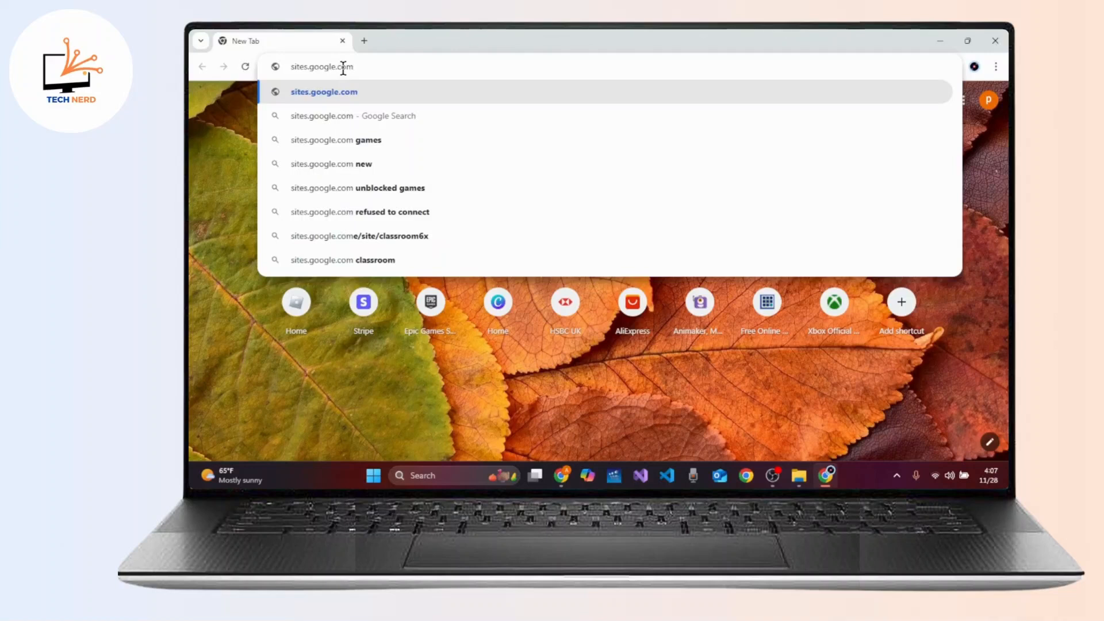
key(Return)
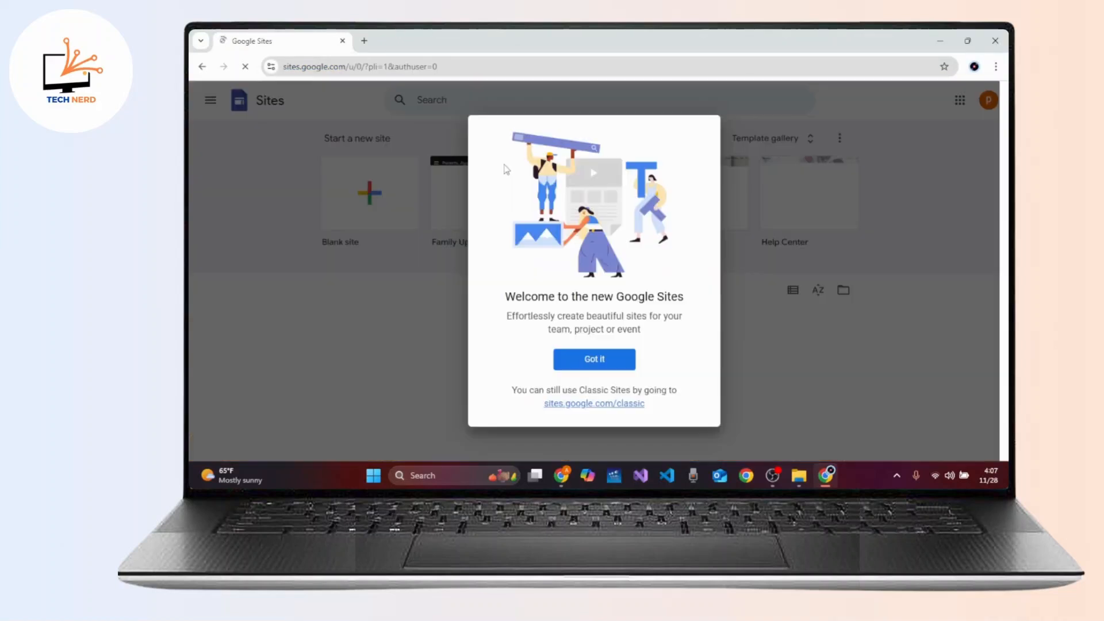
scroll(706, 279, down, 1)
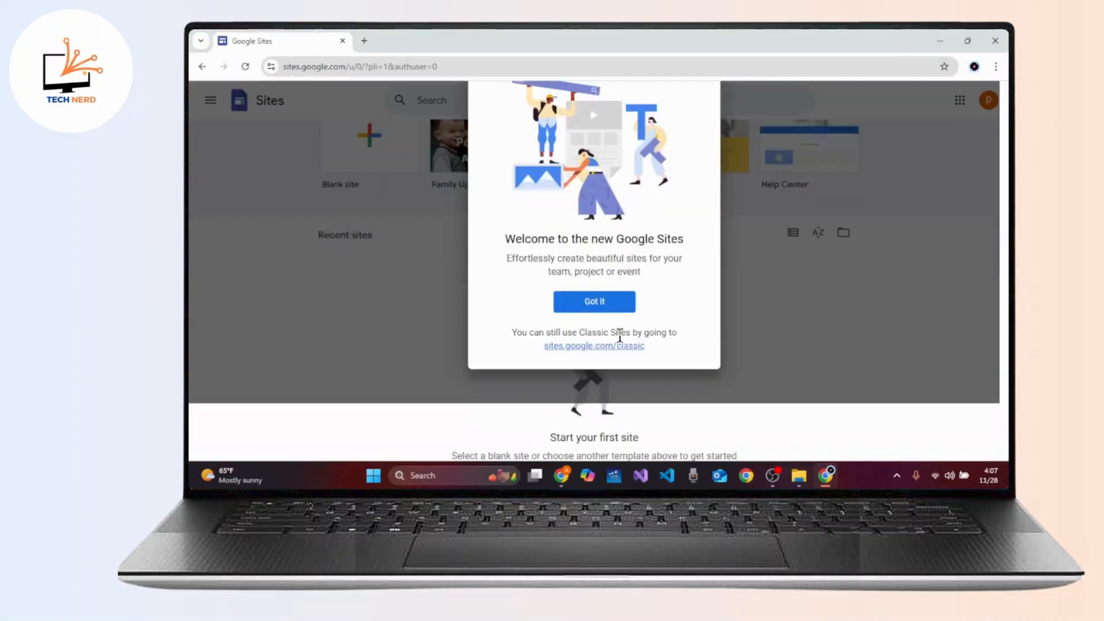
click(617, 303)
scroll(736, 267, up, 1)
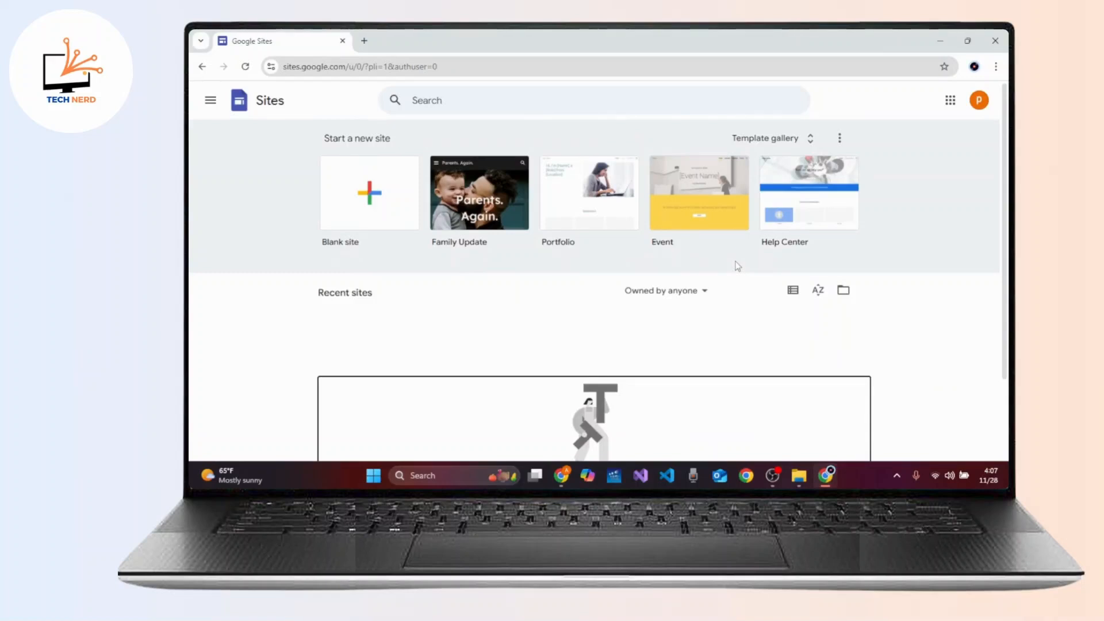
- Create a new site from the Portfolio template in the template gallery, and check its web publishing options without publishing
click(811, 142)
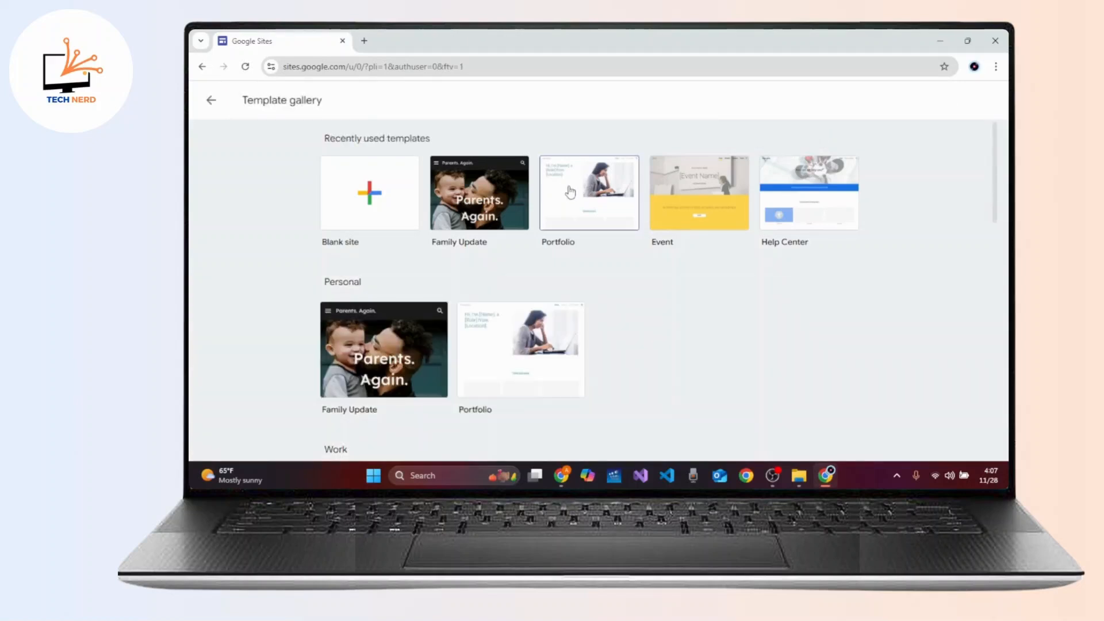
click(573, 205)
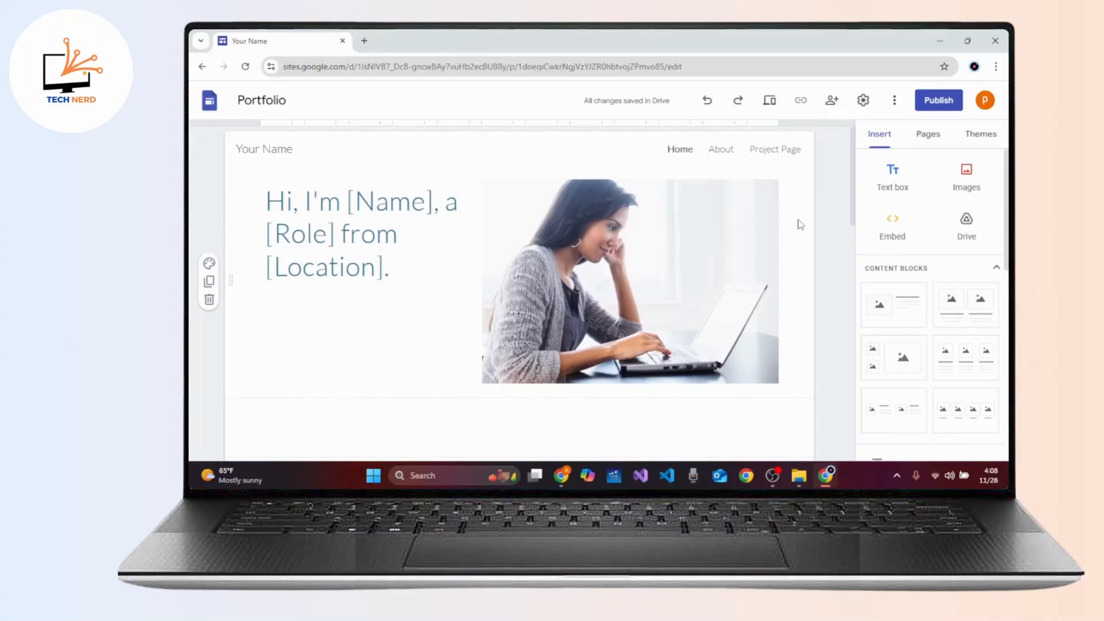
click(929, 102)
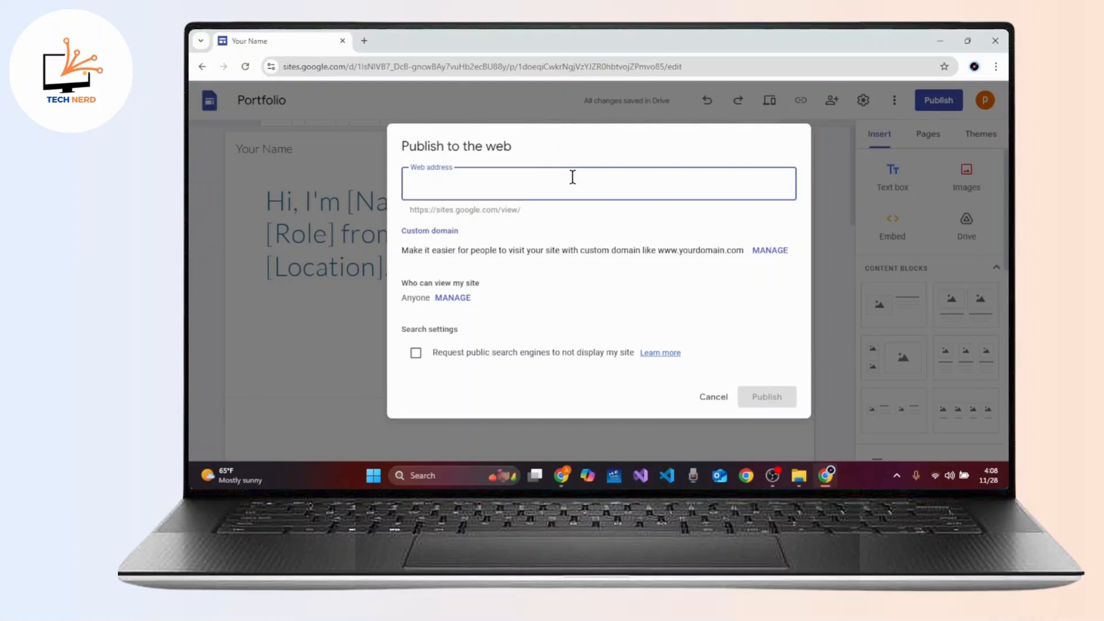
click(714, 395)
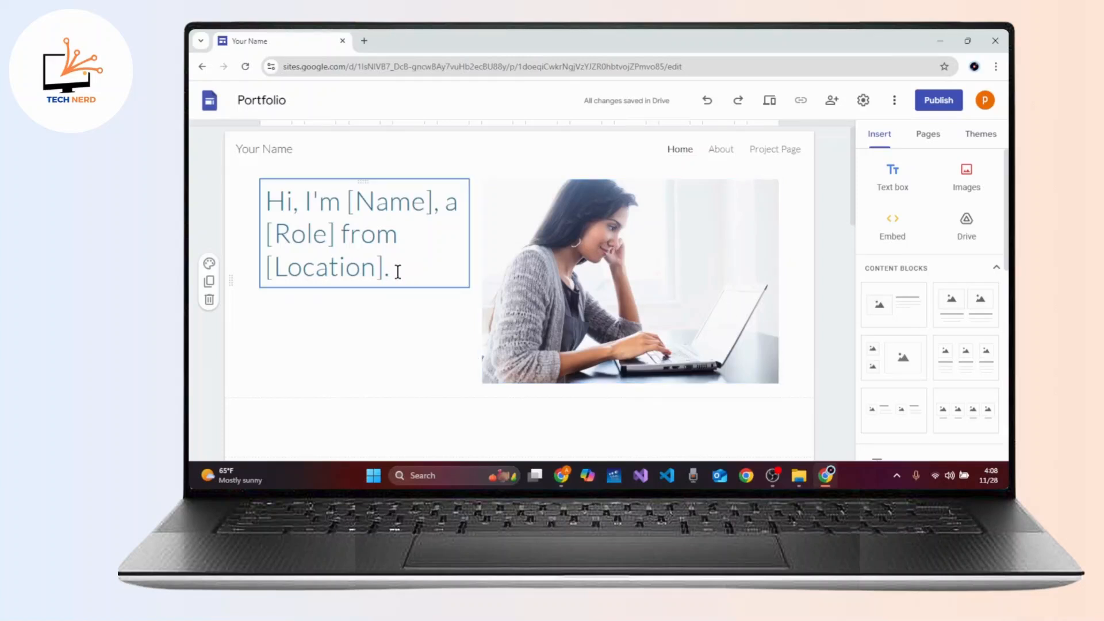
- Replace the "Name" placeholder in the home page's introduction heading with the site owner's name, keeping the square brackets
click(357, 202)
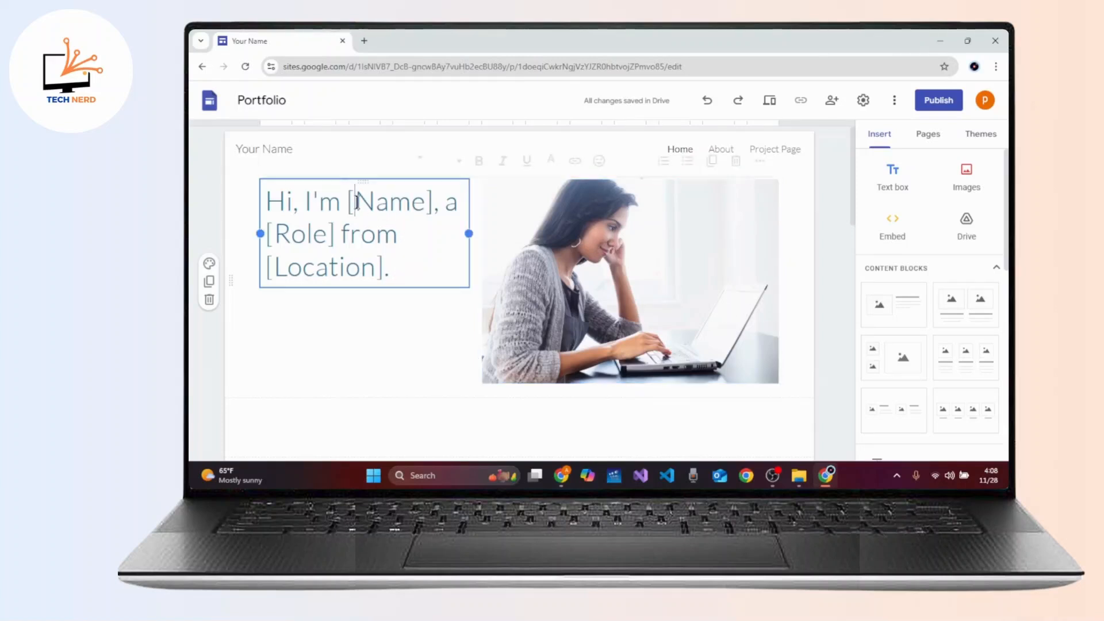
drag(357, 201, 426, 202)
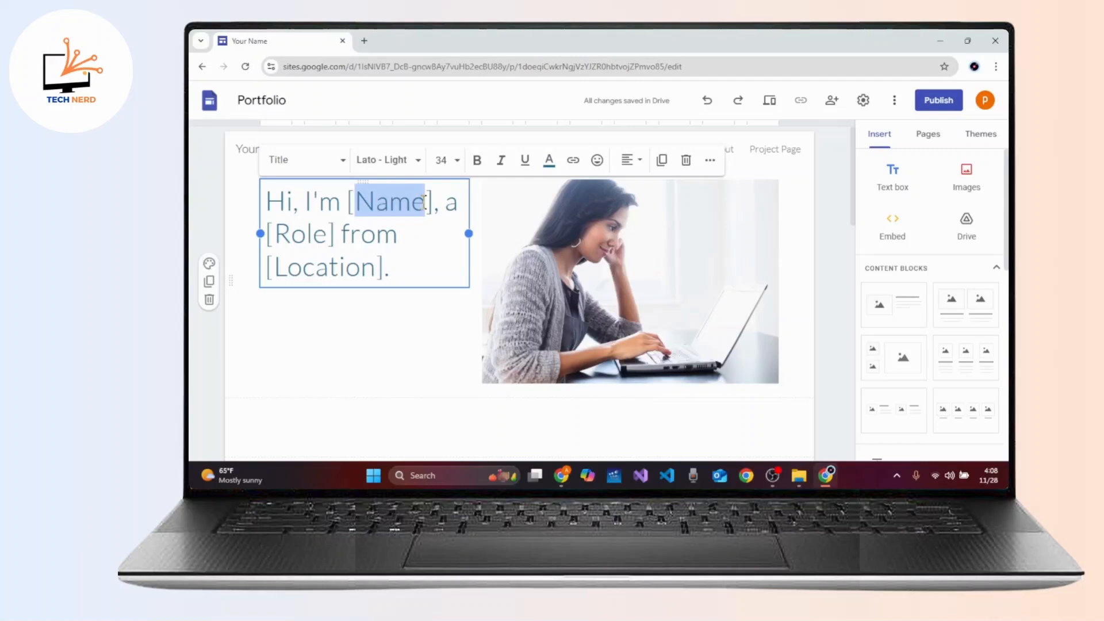
key(BackSpace)
text(At)
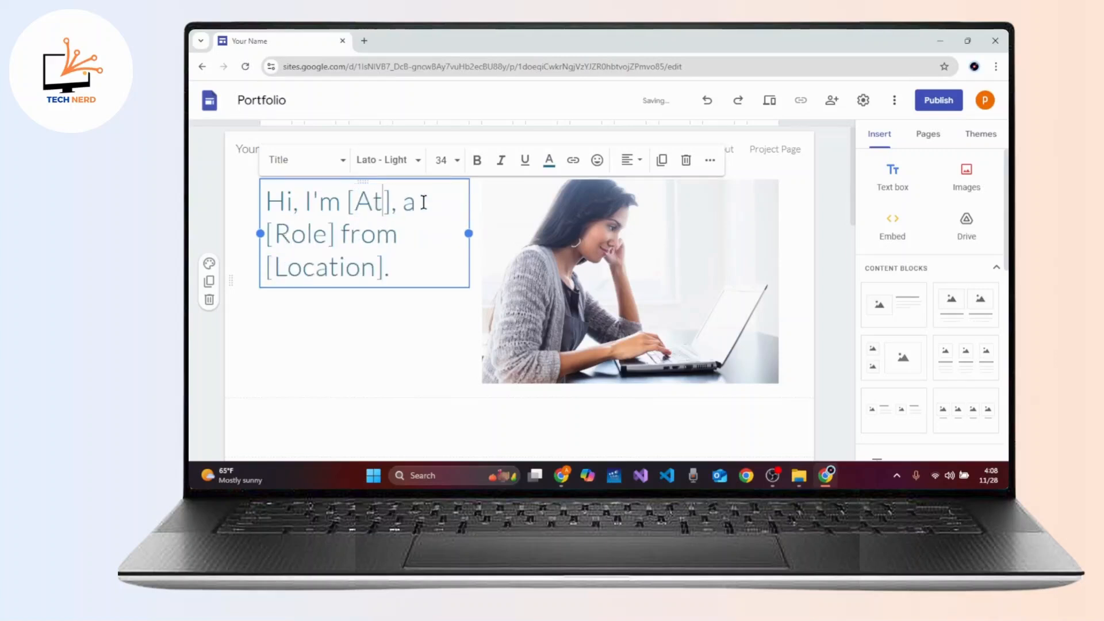
text(ria)
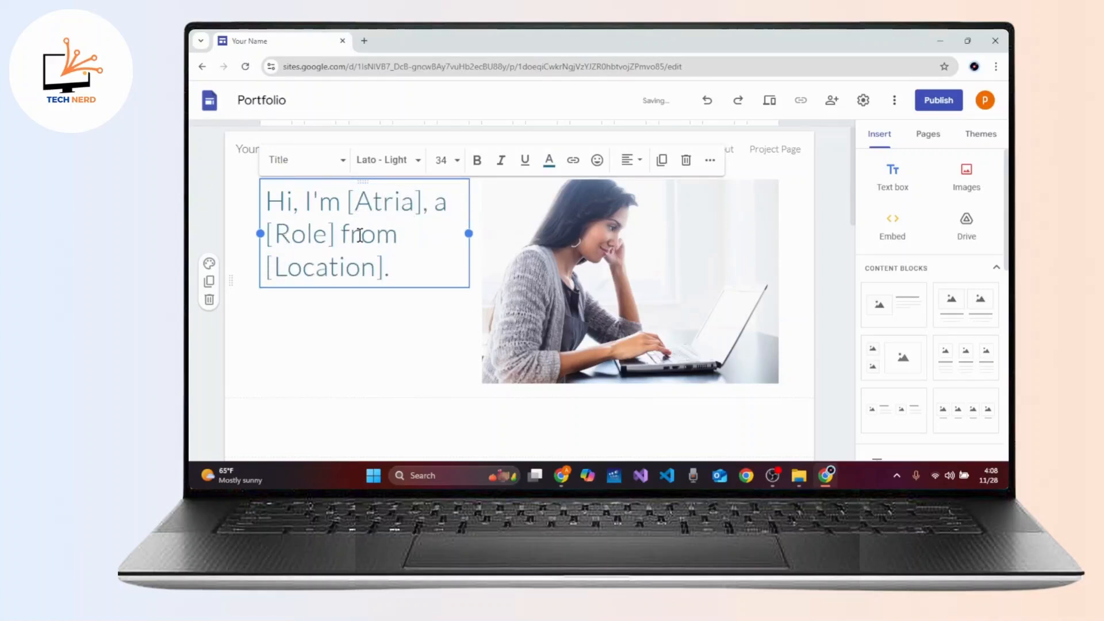
- Replace the heading's "Role" placeholder with "Content Creator" and its "Location" placeholder with "USA", keeping the square brackets
drag(327, 234, 280, 233)
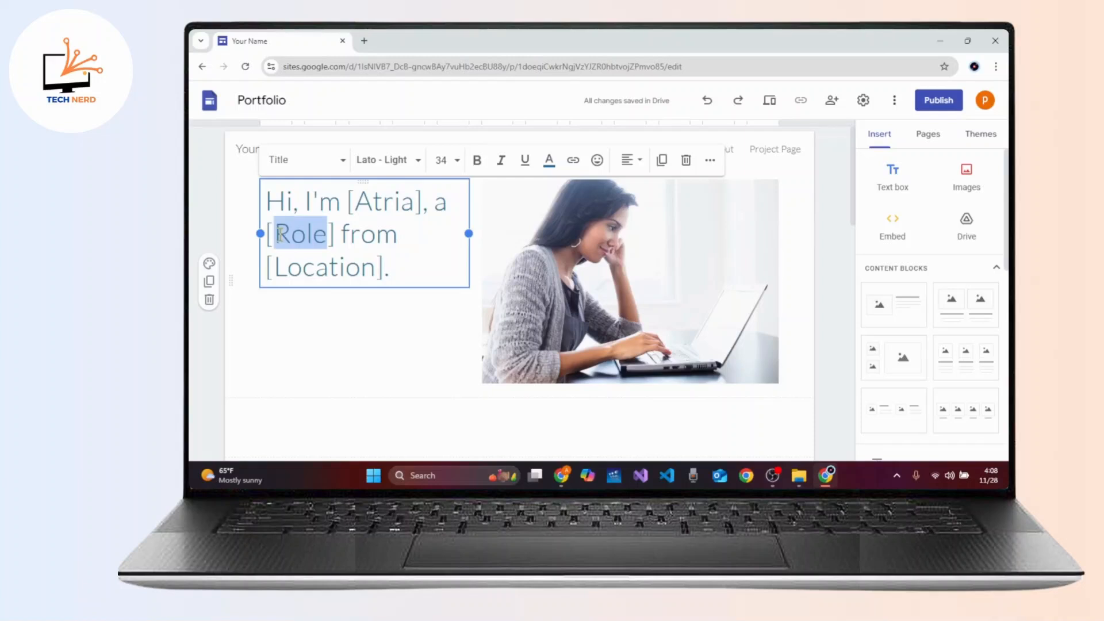
text(Conten)
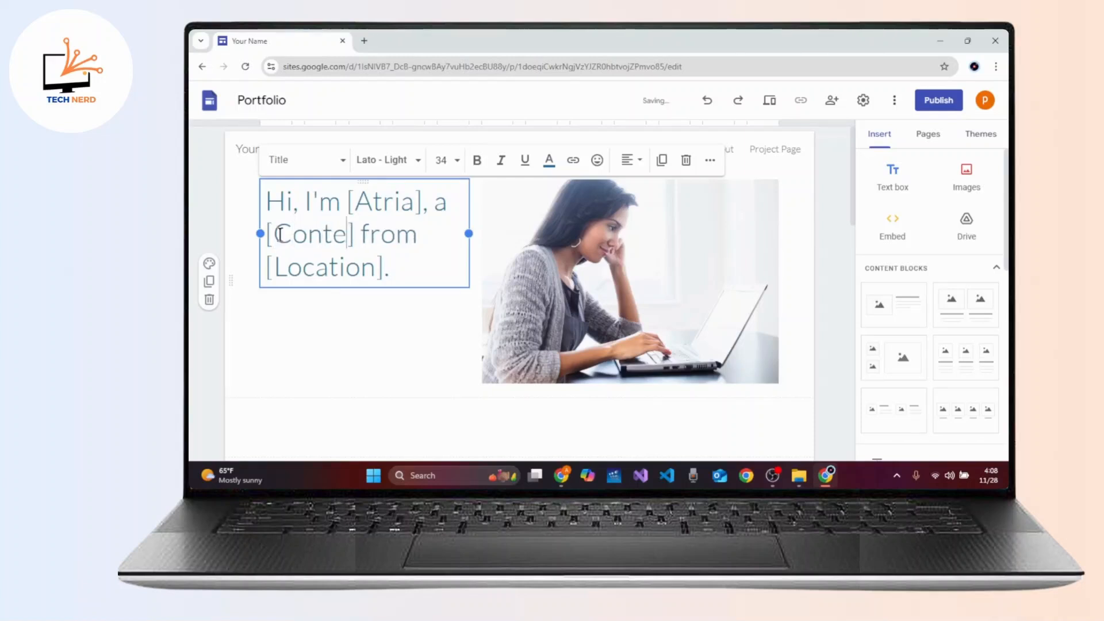
text(t Creator)
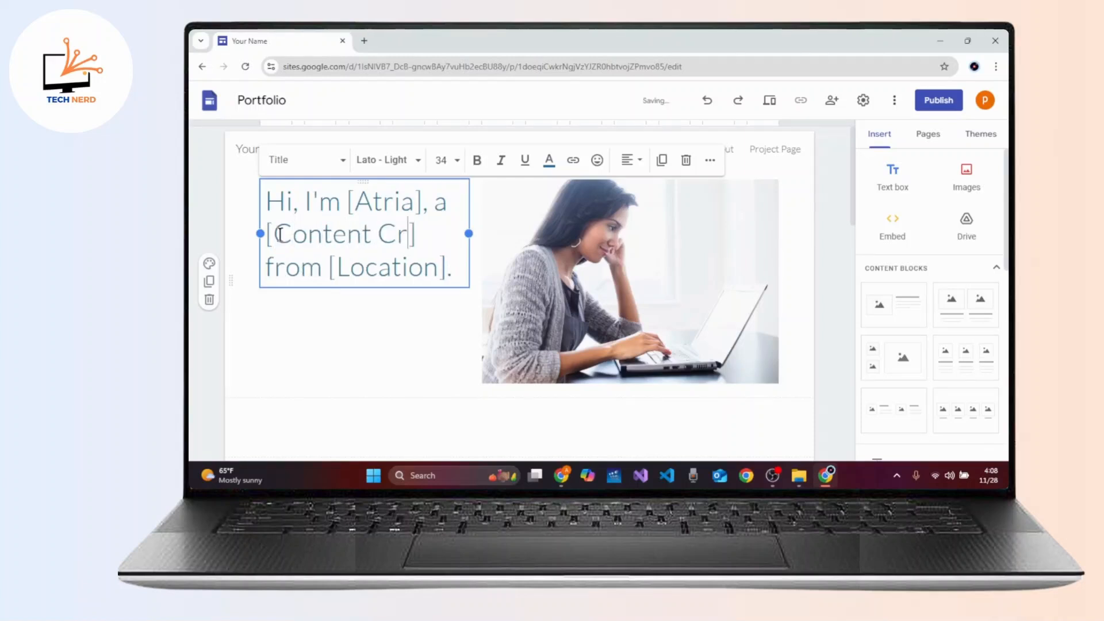
drag(378, 300, 279, 298)
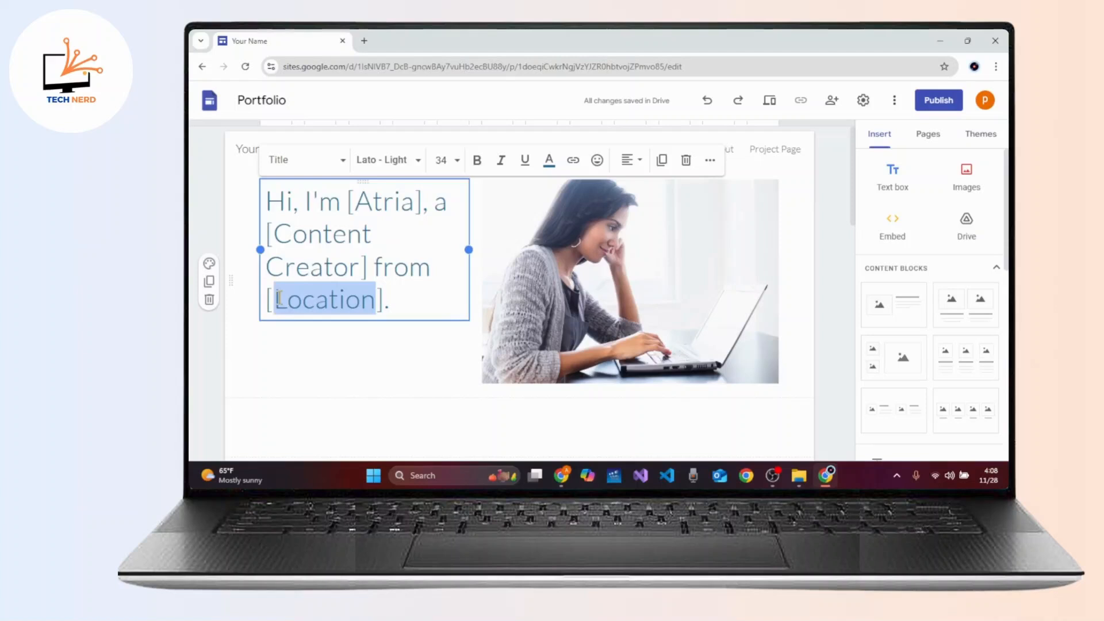
text(USA)
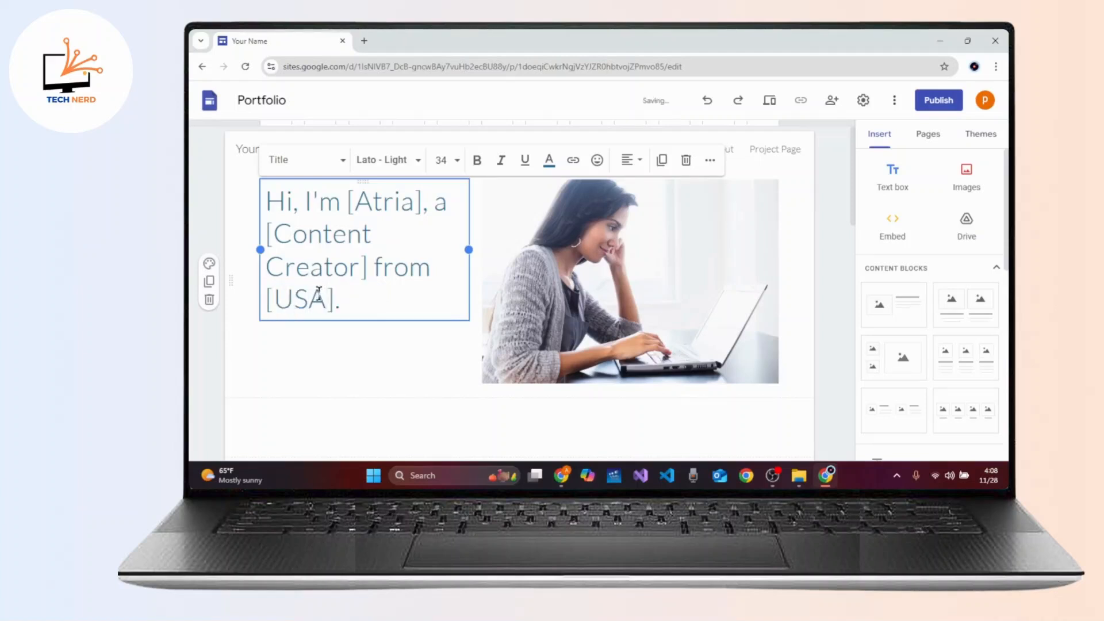
click(364, 298)
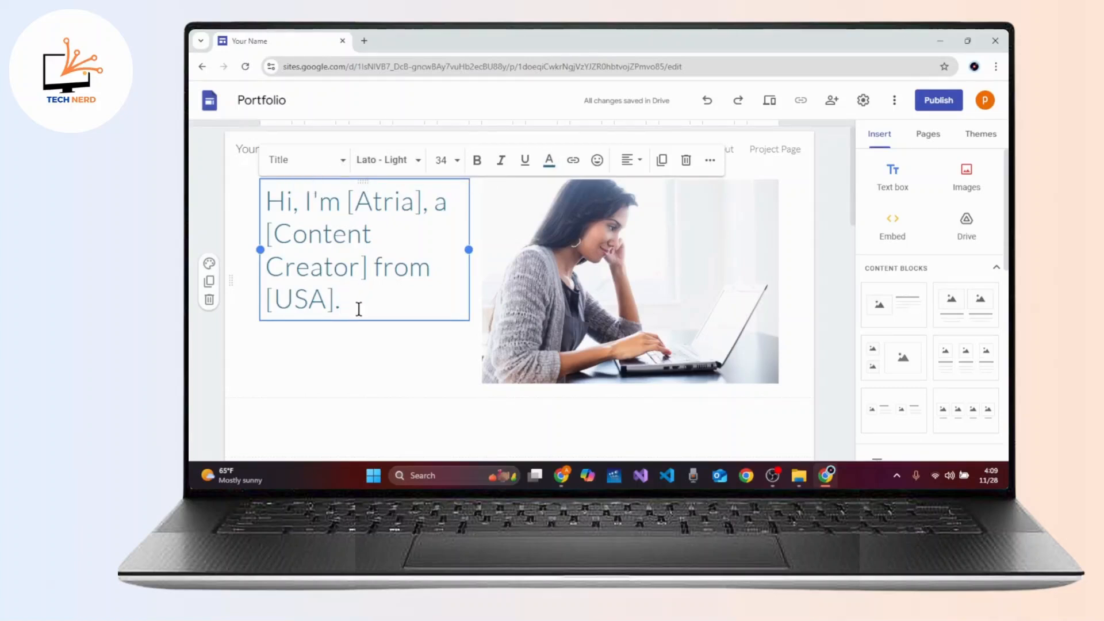
- Format the whole introduction heading as bold italic text in the EB Garamond font
drag(357, 308, 238, 202)
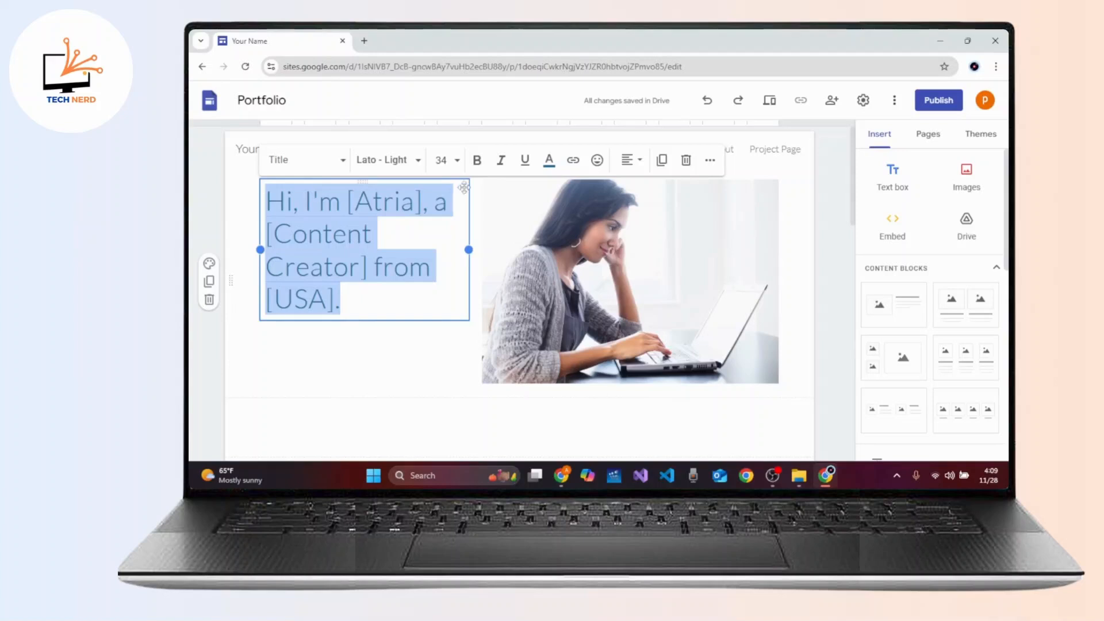
click(478, 170)
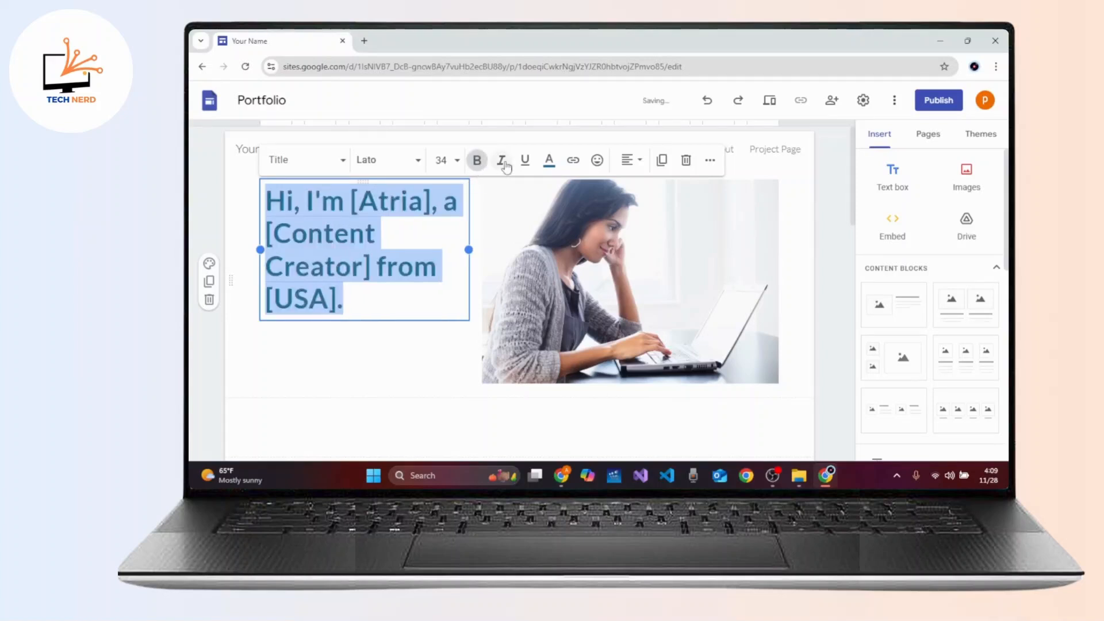
click(504, 165)
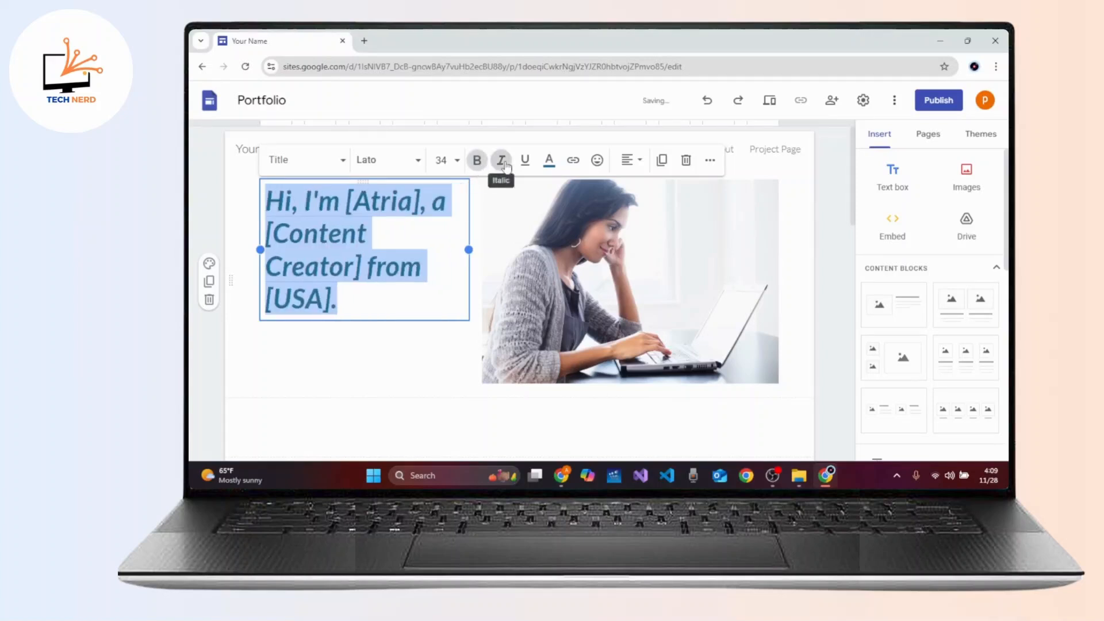
click(417, 163)
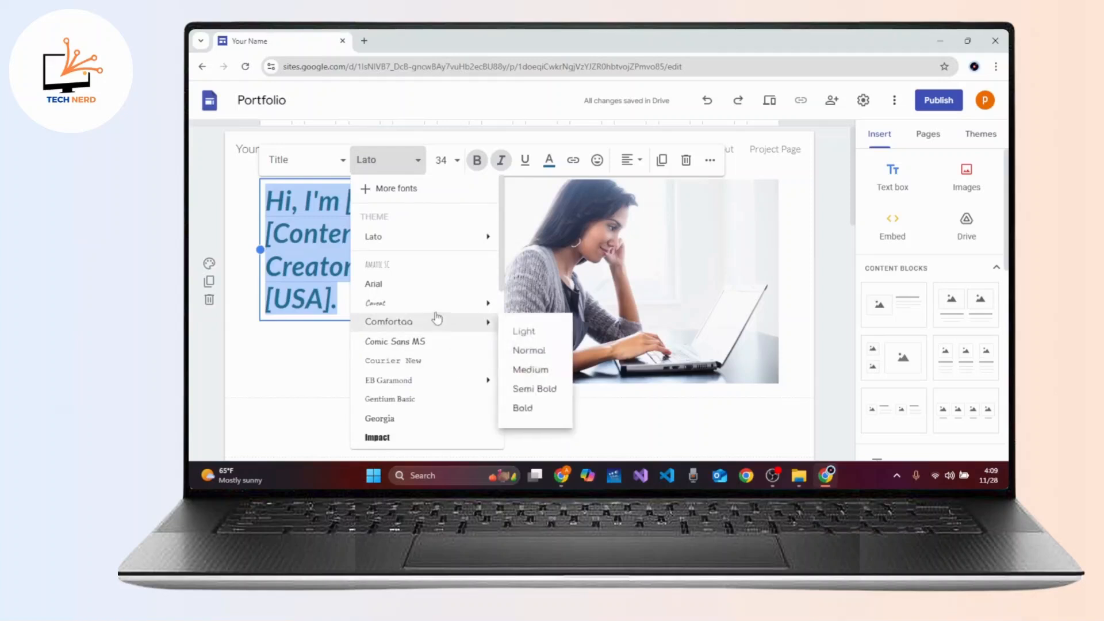
mouse_move(437, 310)
click(394, 380)
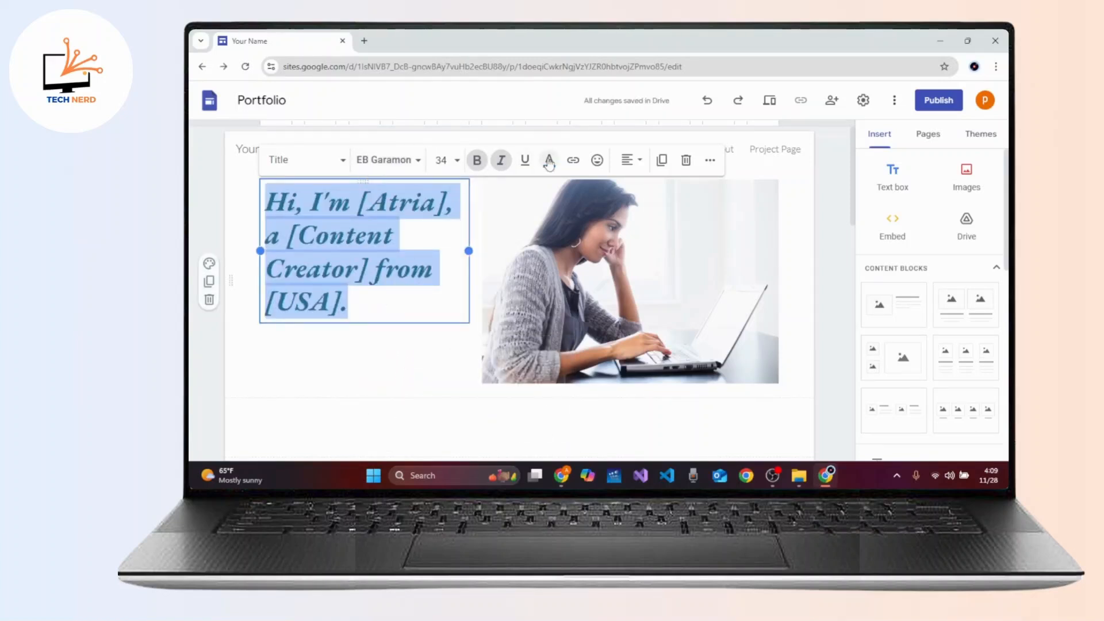
- Change the introduction heading's text colour to a brighter blue and deselect the text box
click(549, 160)
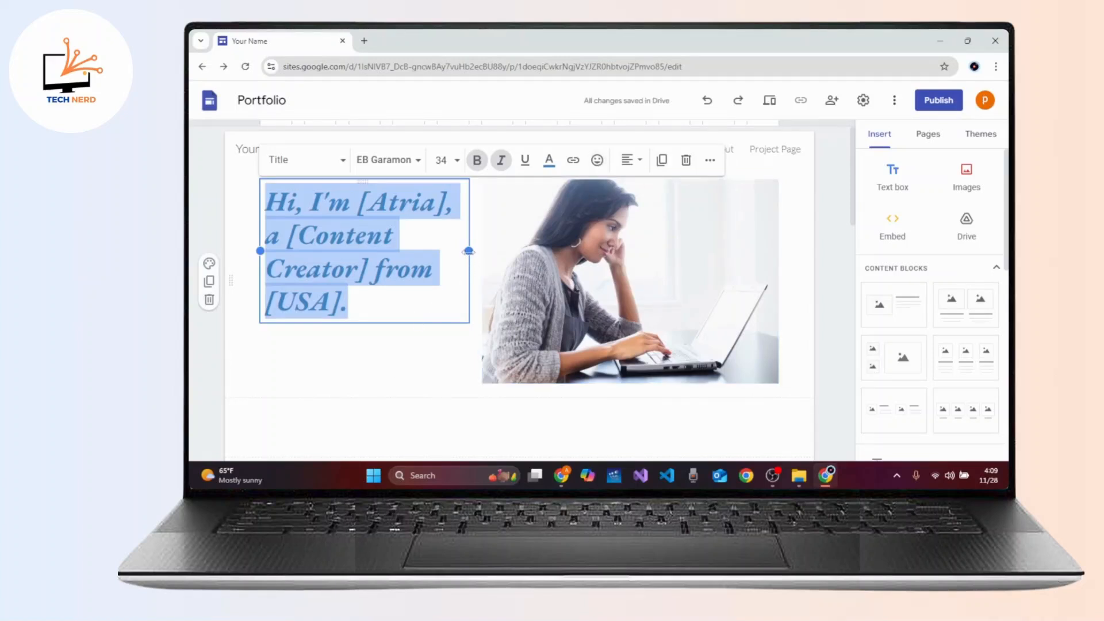
mouse_move(470, 250)
mouse_down()
mouse_move(490, 253)
mouse_move(470, 251)
mouse_up()
click(398, 377)
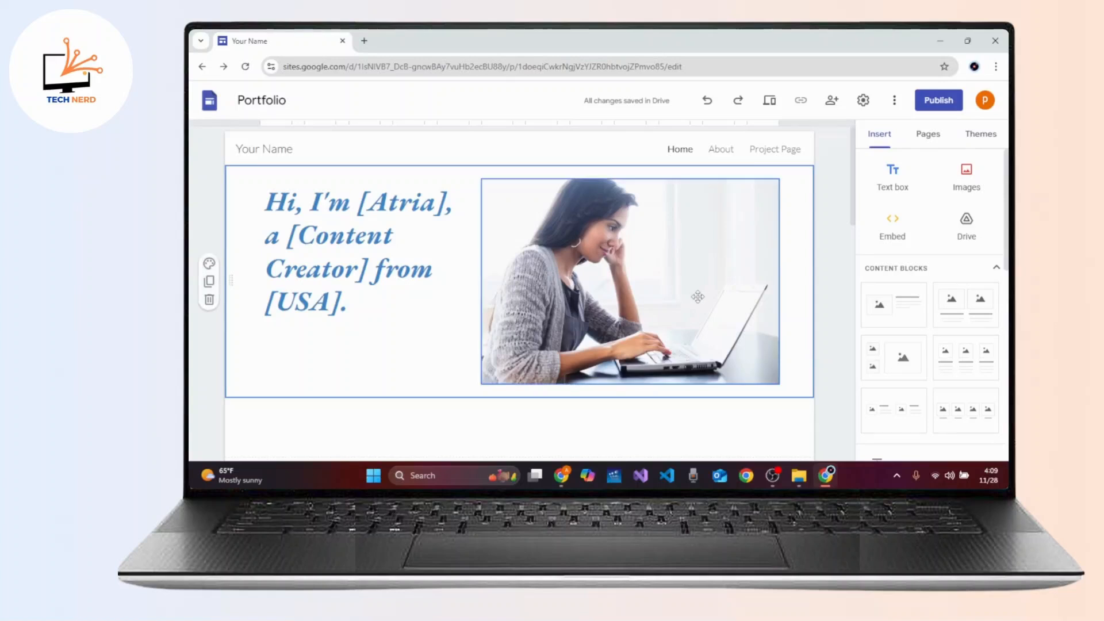
- Apply the Diplomat theme to the portfolio site
click(698, 297)
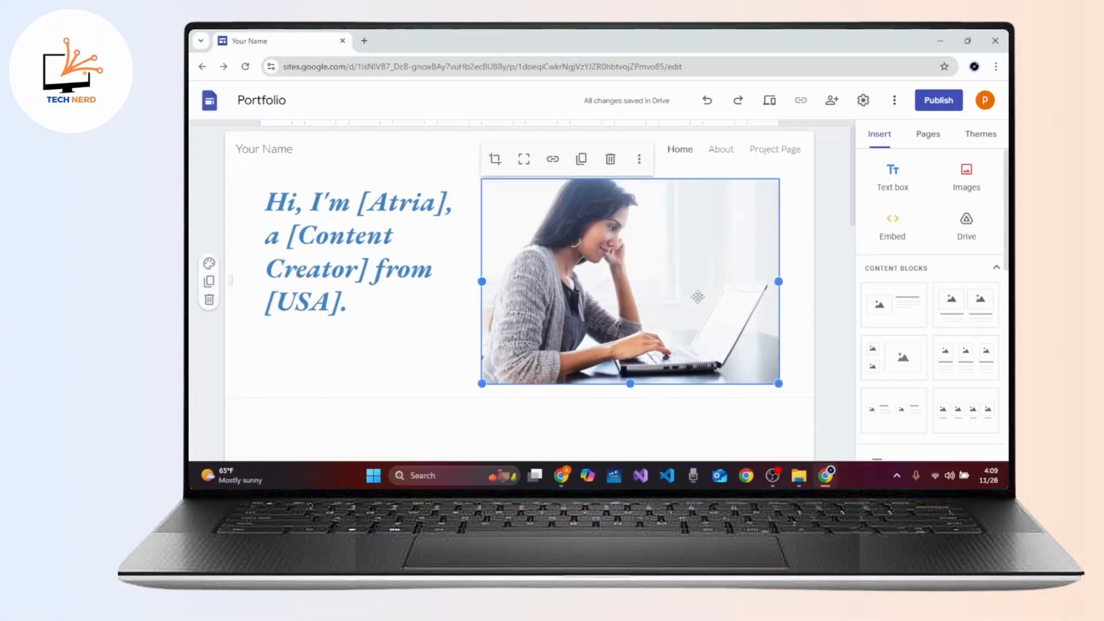
click(930, 138)
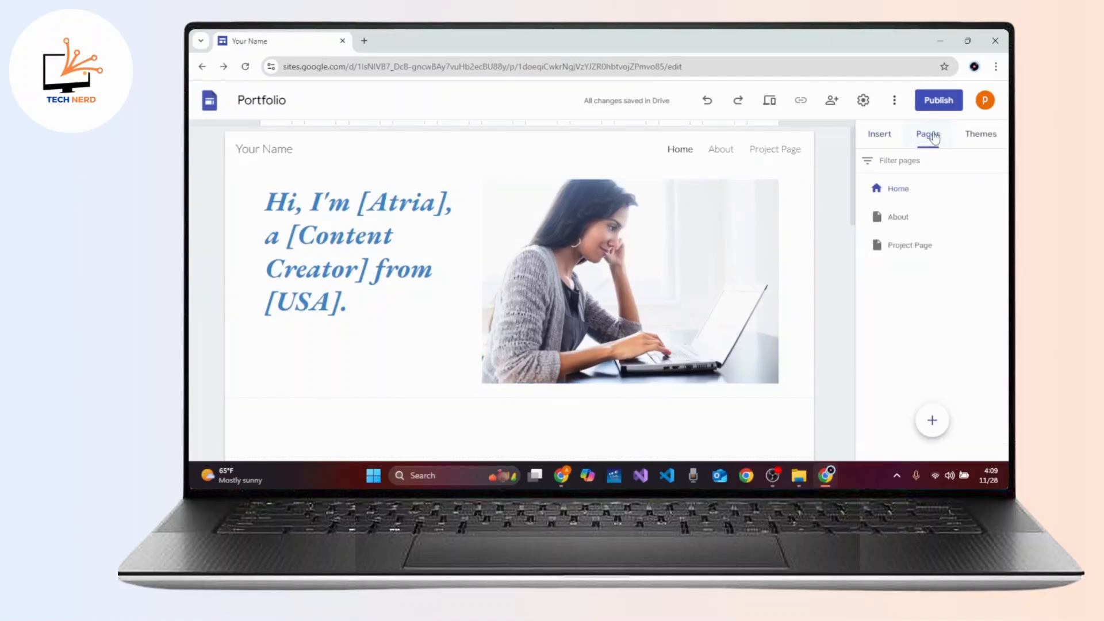
click(980, 142)
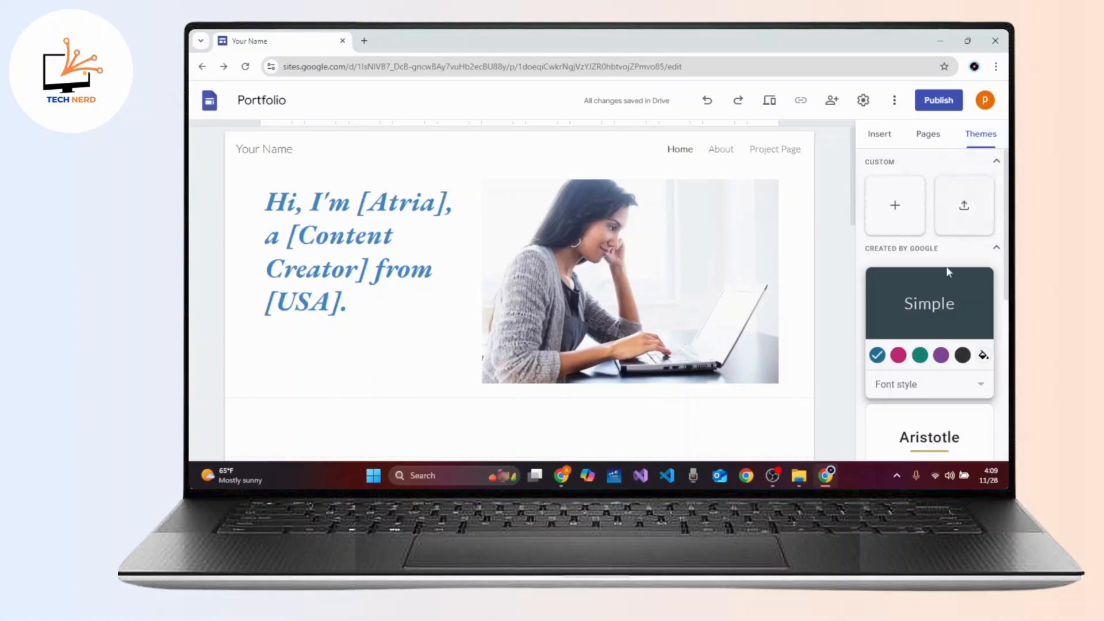
scroll(920, 369, down, 4)
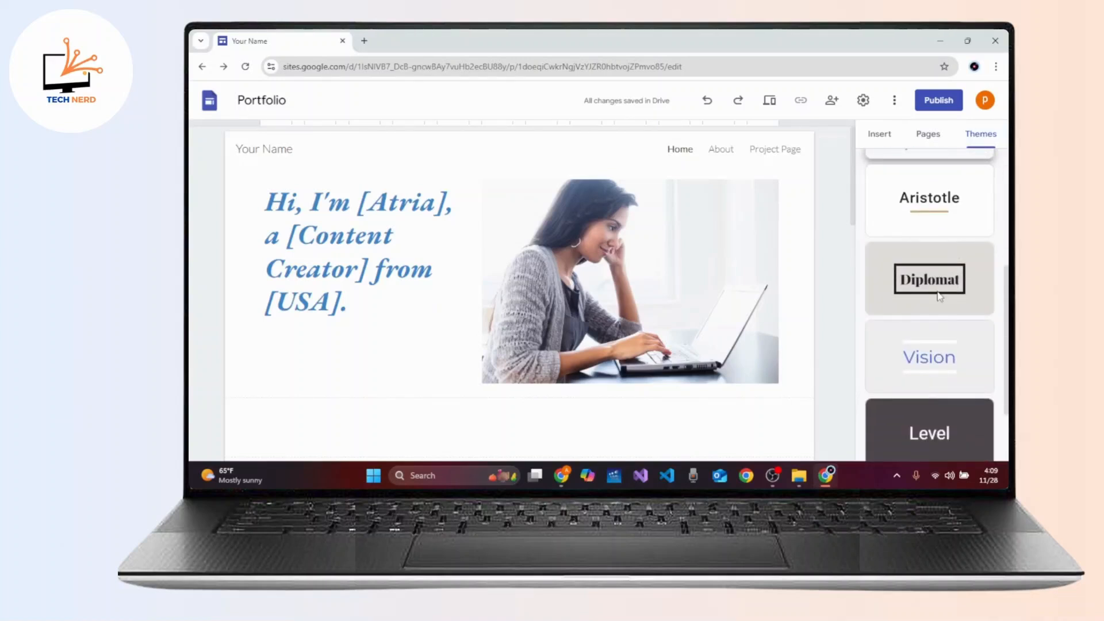
click(939, 296)
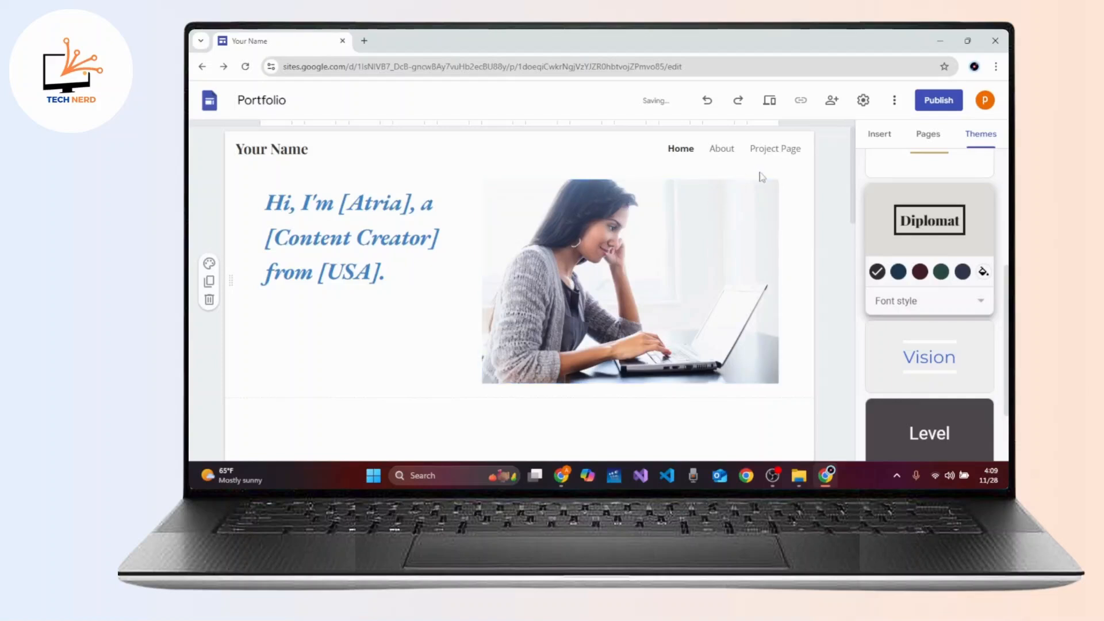
click(781, 180)
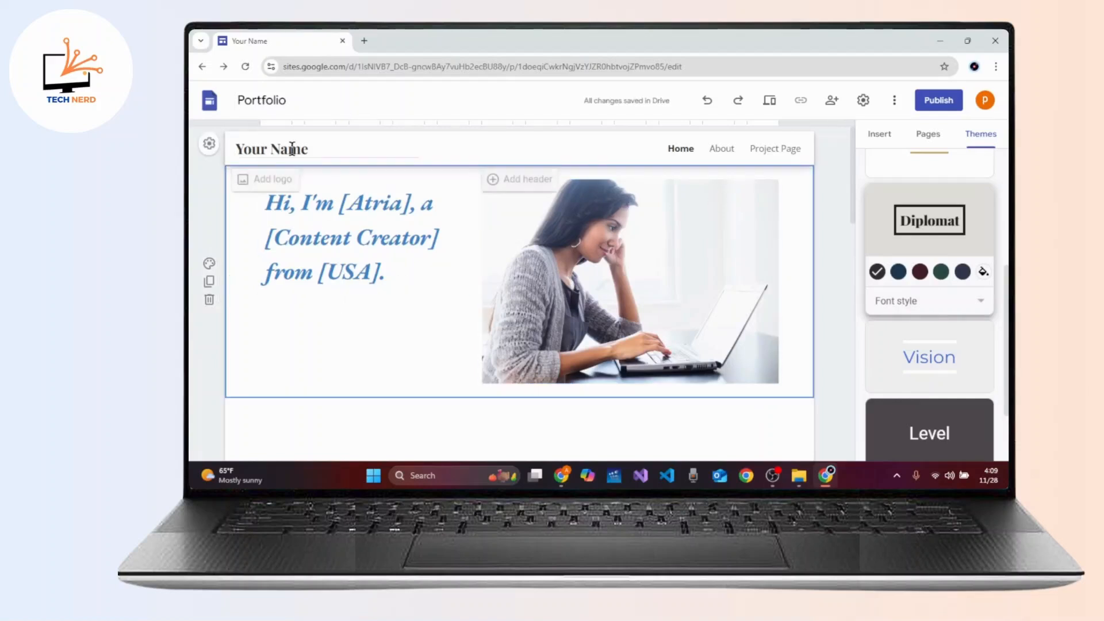
- Replace the "Your Name" site title in the page header with the site owner's name
drag(316, 148, 230, 148)
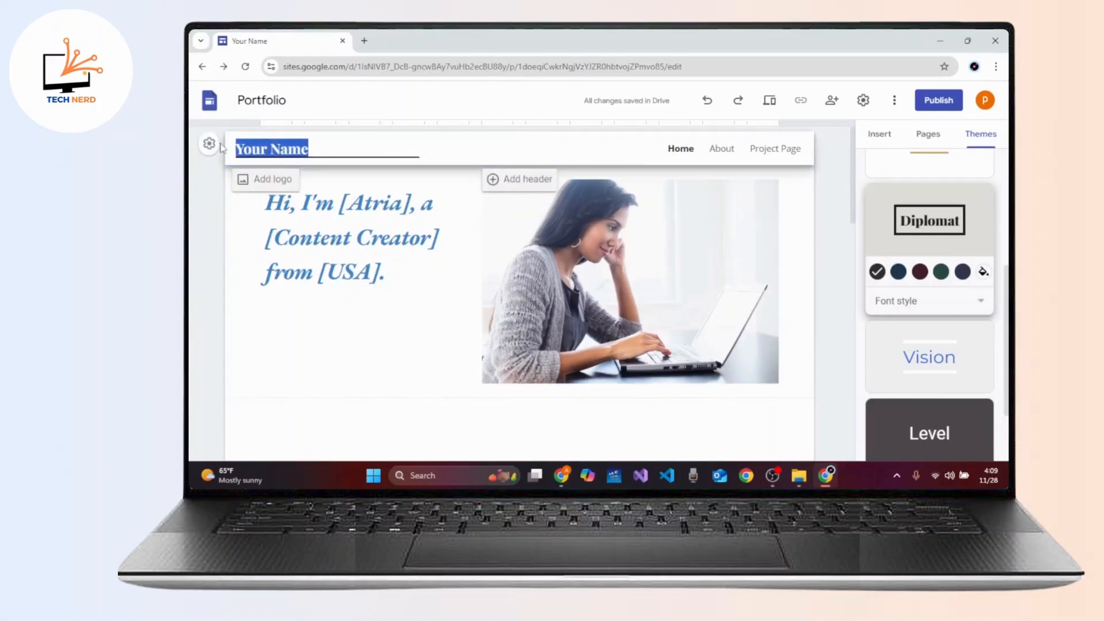
key(BackSpace)
text(Atria)
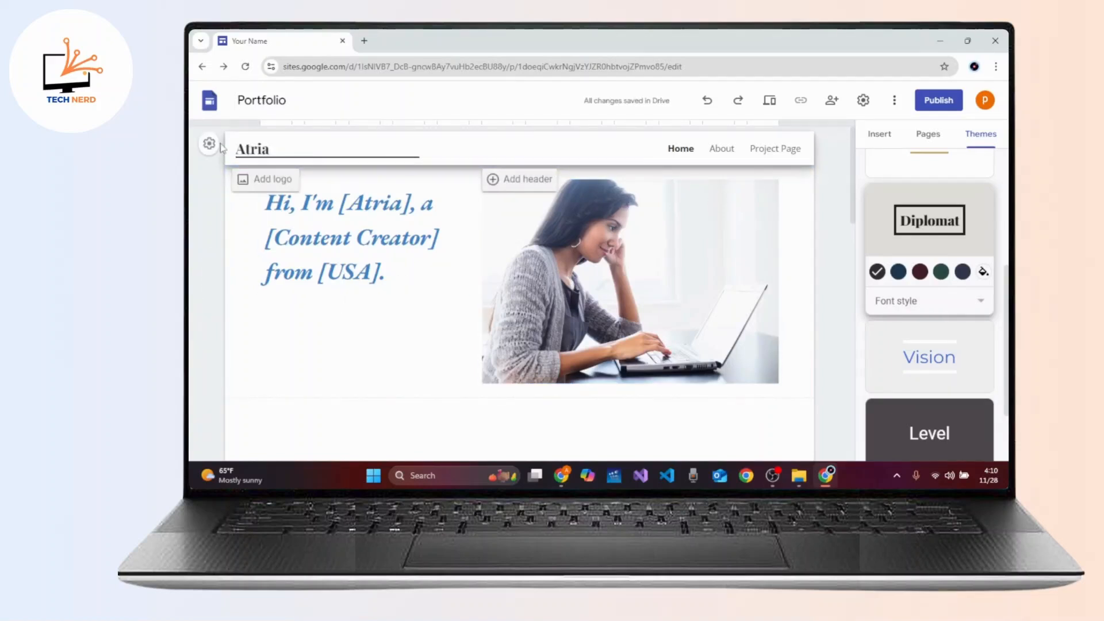
click(340, 333)
scroll(336, 363, down, 1)
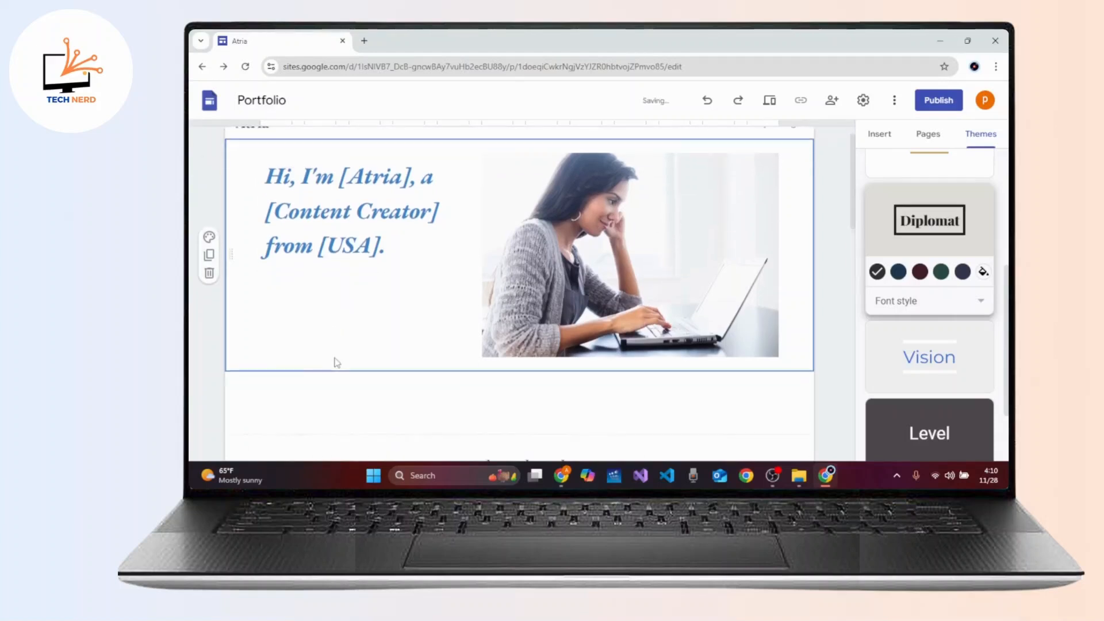
- Set the introduction section's colour scheme to Style 3
scroll(337, 363, down, 1)
click(209, 197)
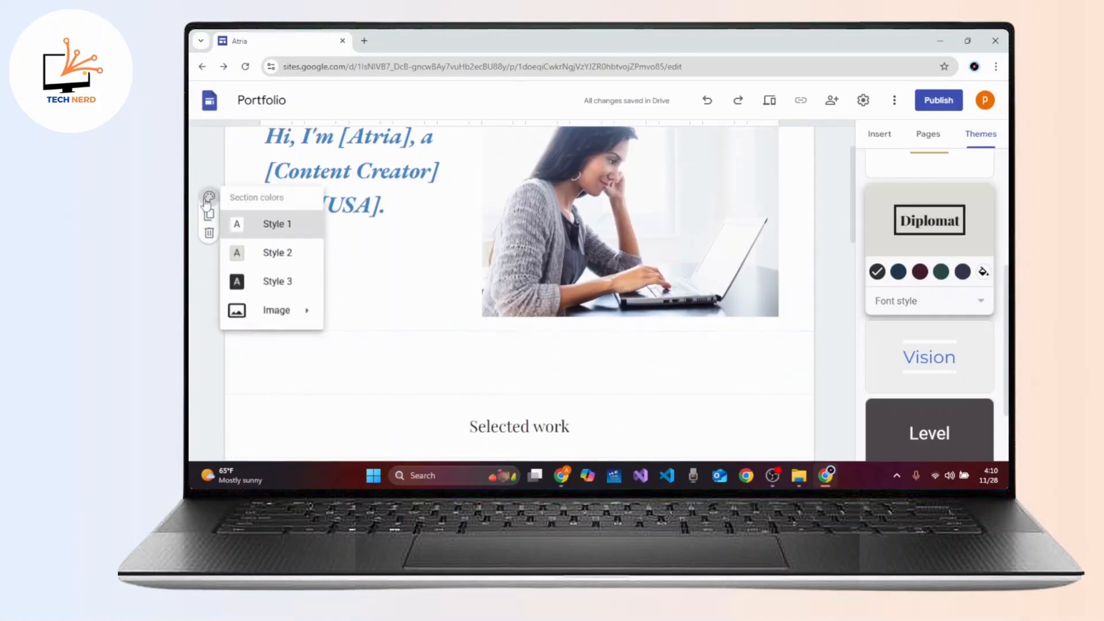
click(280, 285)
scroll(366, 274, up, 2)
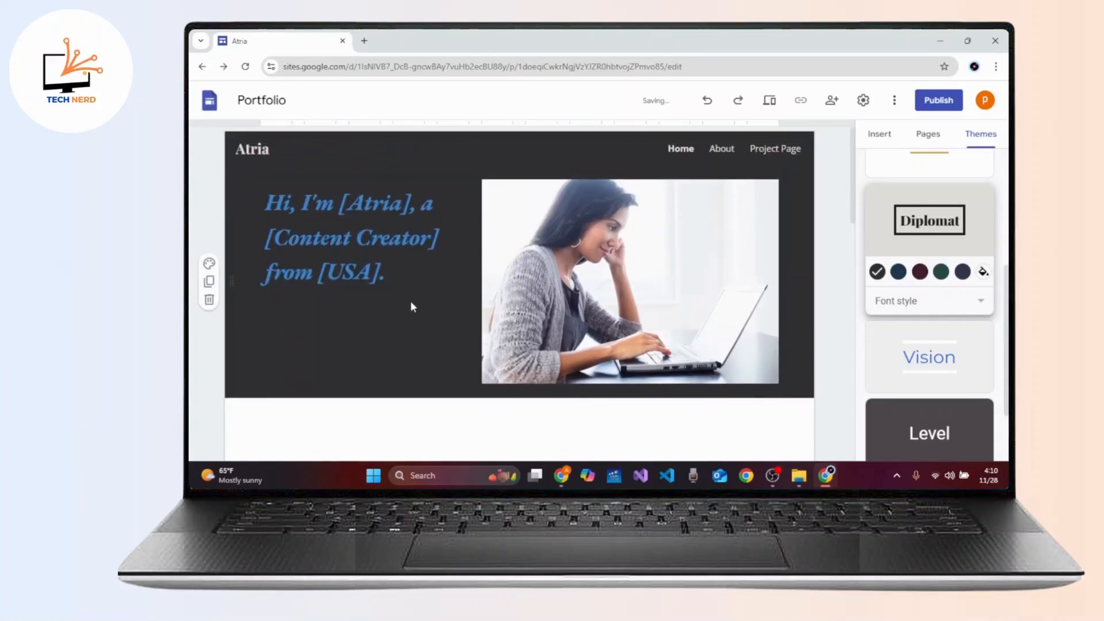
- Replace the "Selected work" heading text with "Content Creator" and deselect the text box
scroll(411, 301, down, 4)
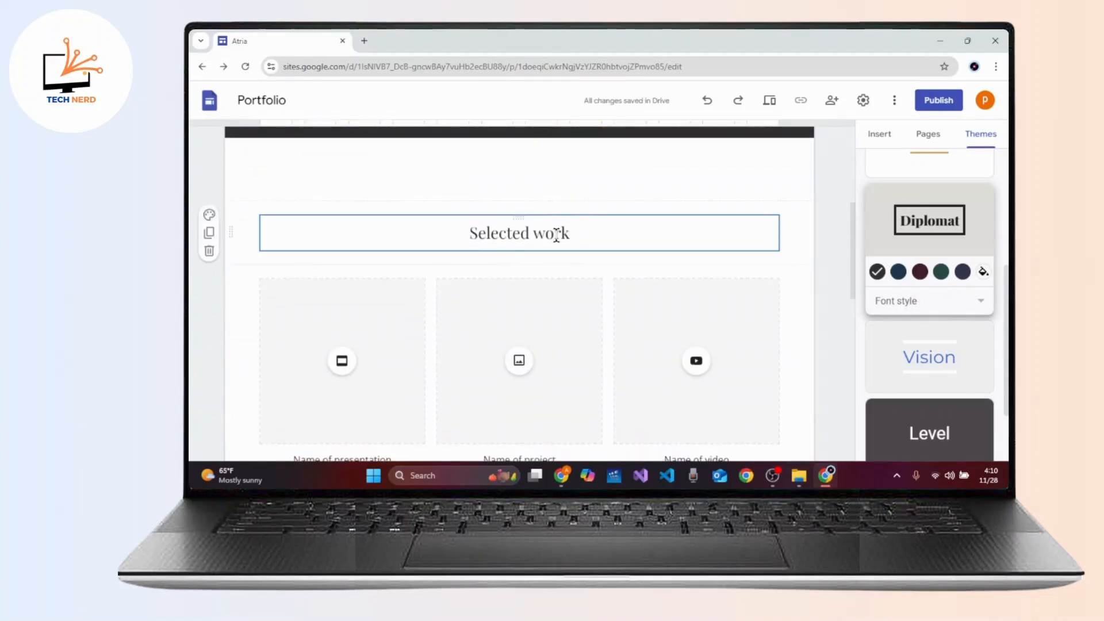
click(588, 234)
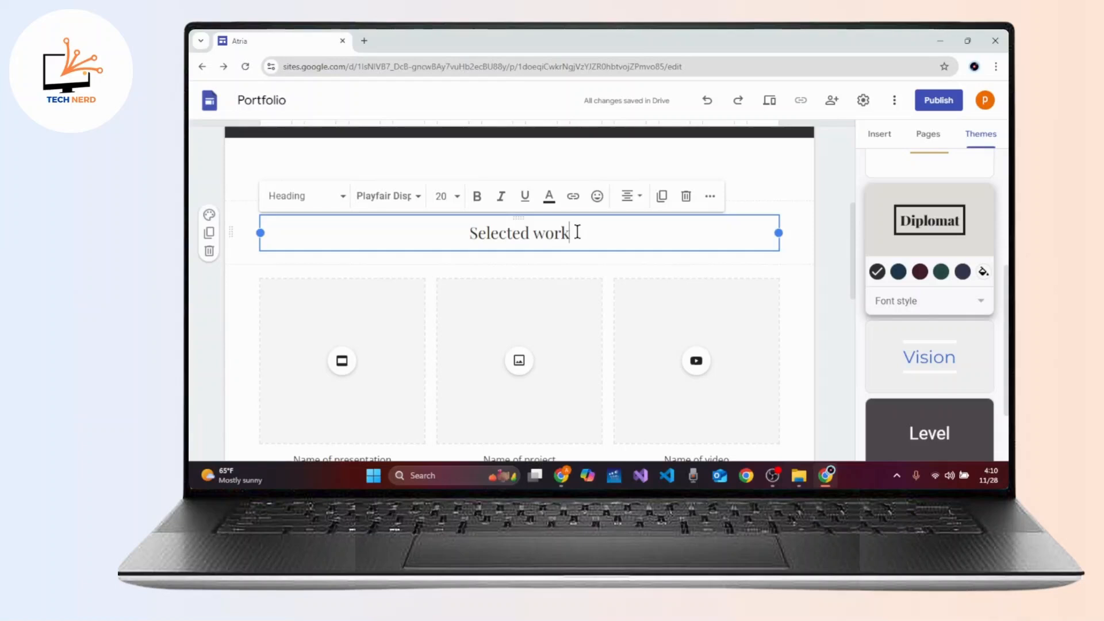
drag(577, 232, 449, 232)
text(C)
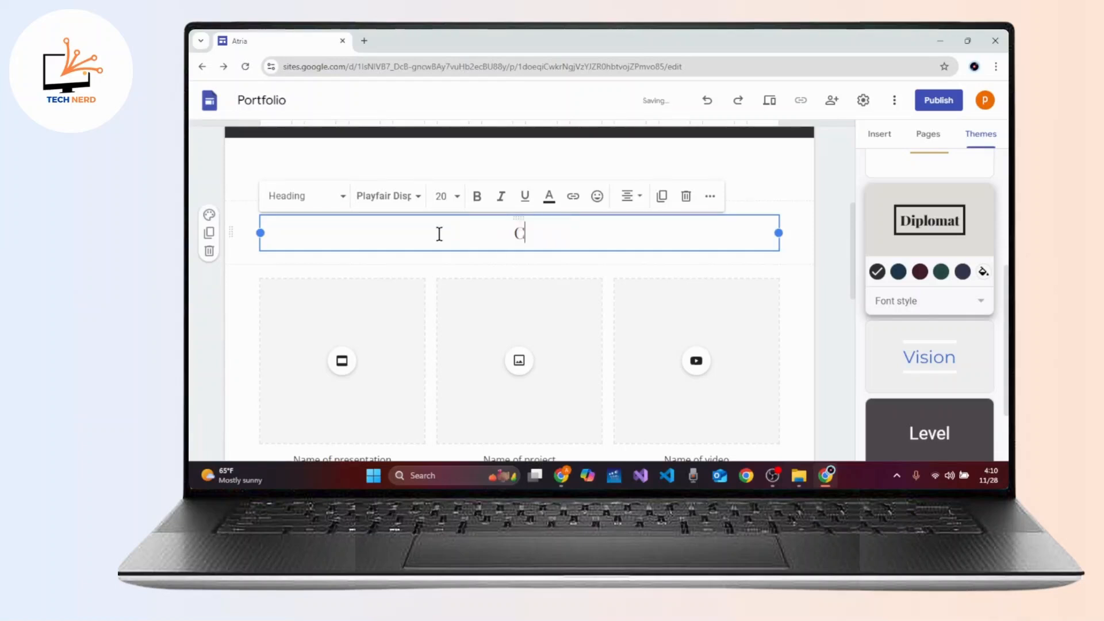
text(onten)
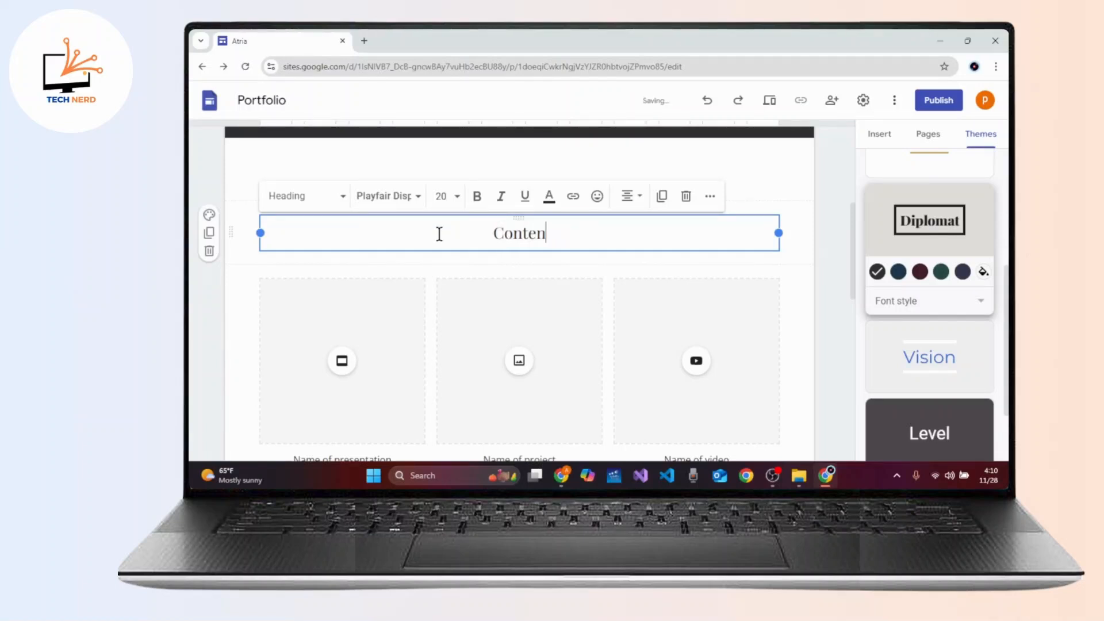
text(t Creator)
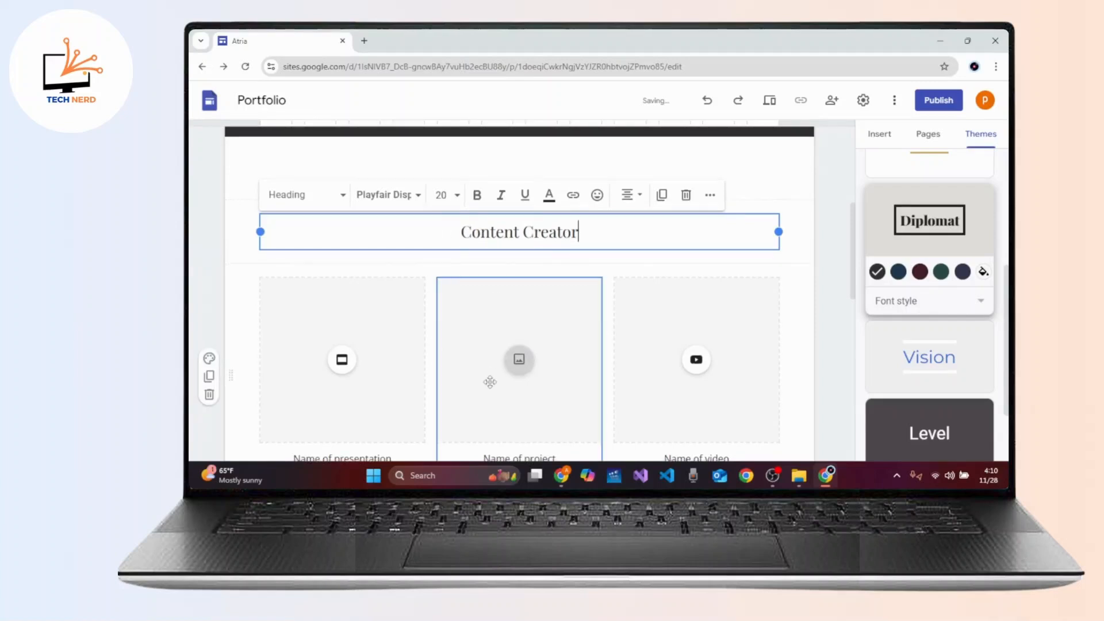
scroll(488, 382, down, 2)
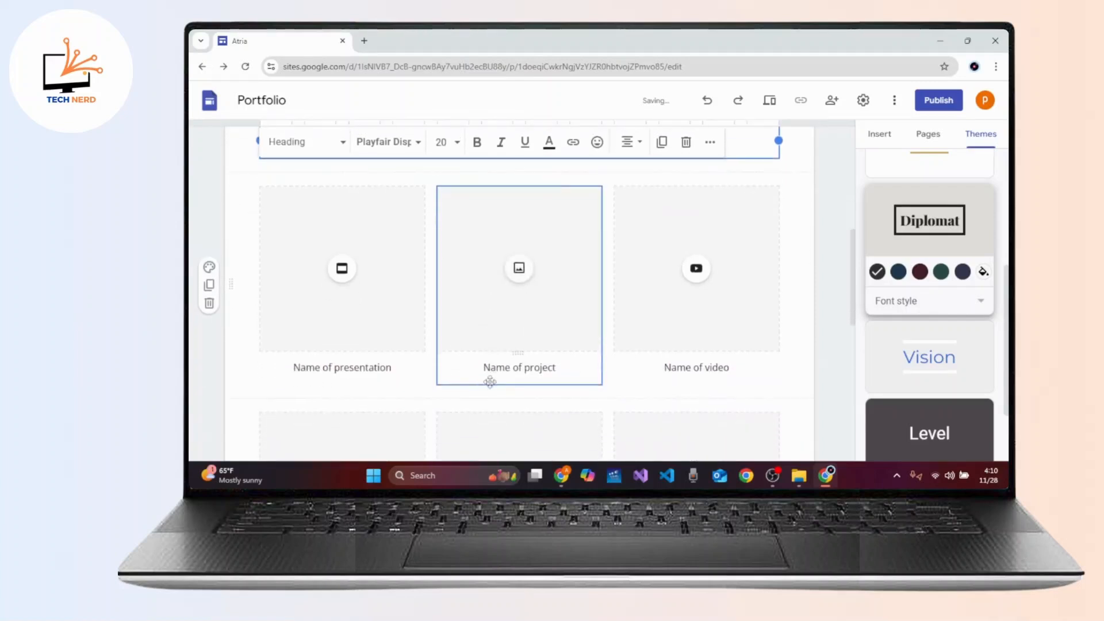
click(410, 393)
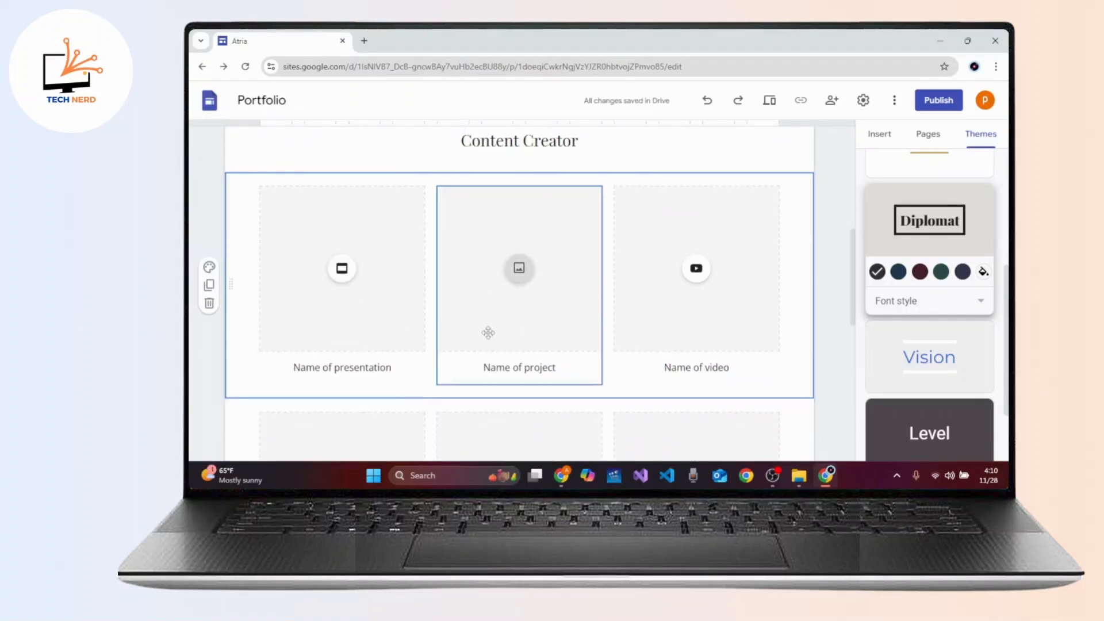
- Look over the rest of the home page, from the project placeholders to the "Get in touch" line
scroll(559, 416, down, 5)
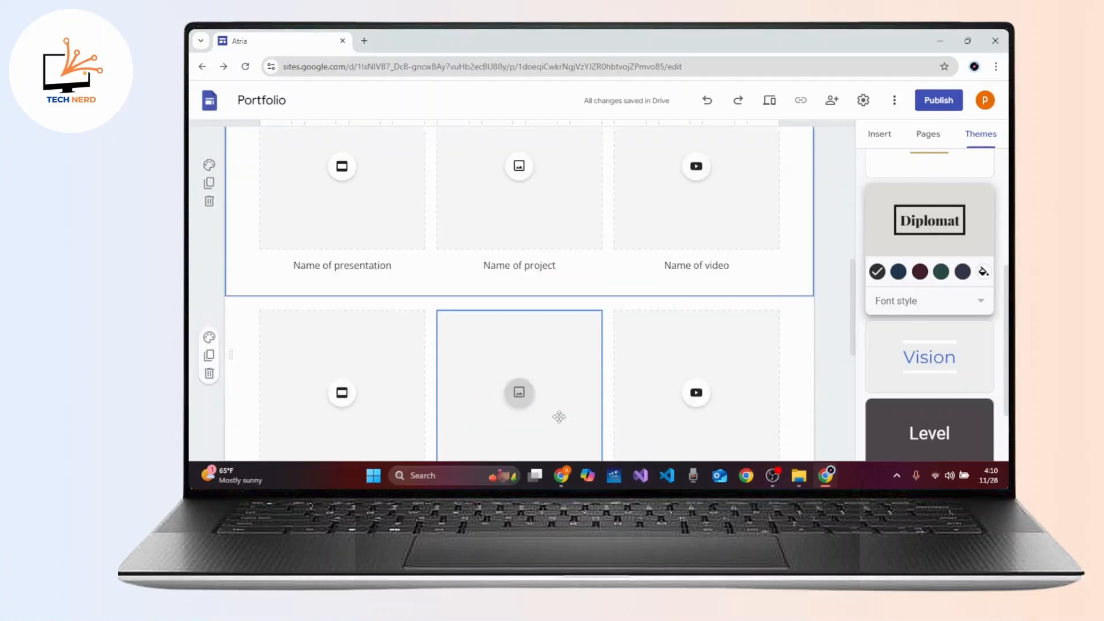
scroll(559, 416, down, 1)
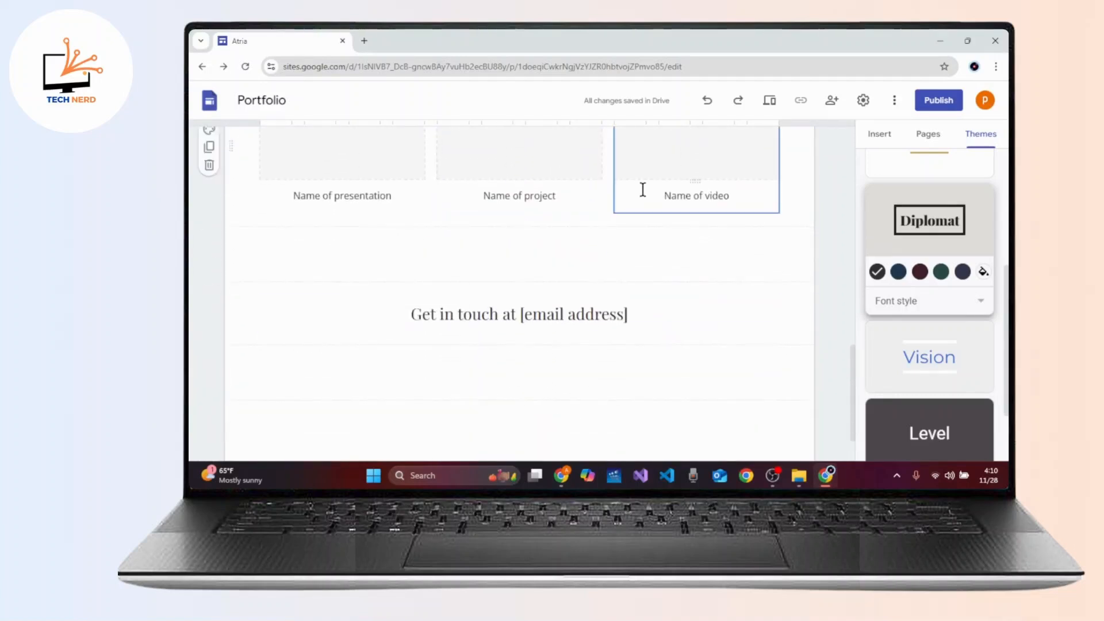
scroll(627, 294, down, 1)
click(518, 254)
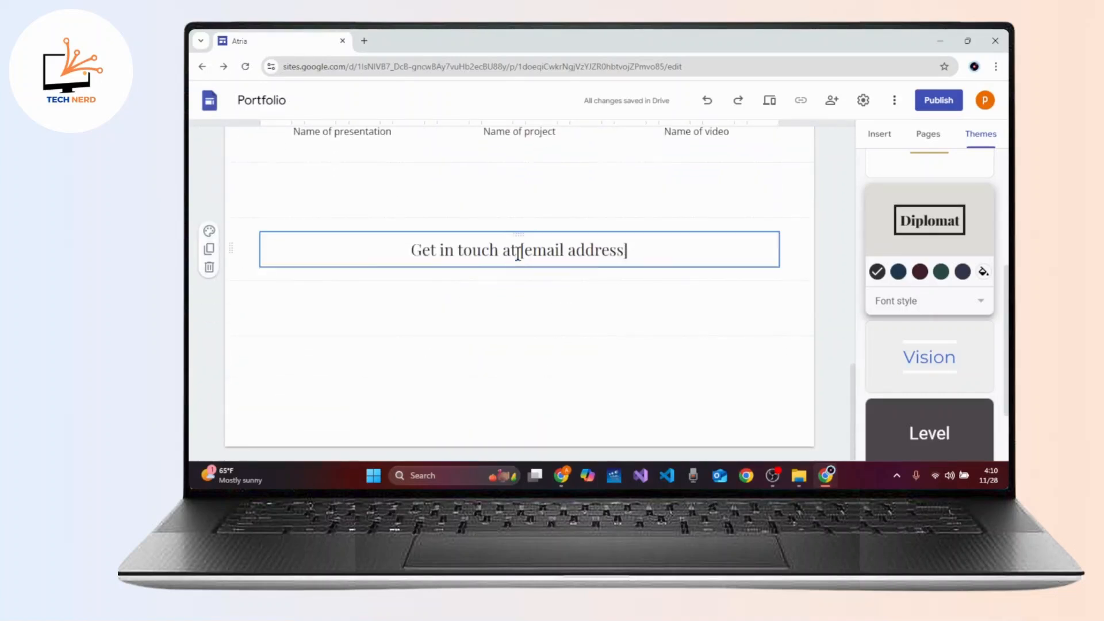
scroll(632, 271, up, 10)
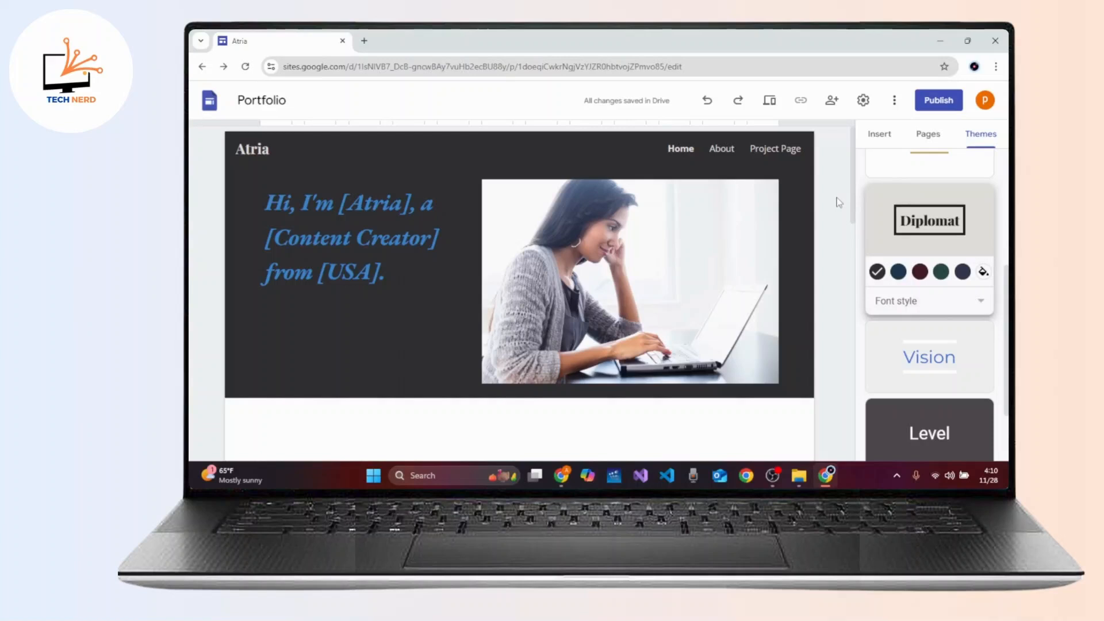
- View the site's web publishing options and close them without publishing
click(952, 99)
click(952, 99)
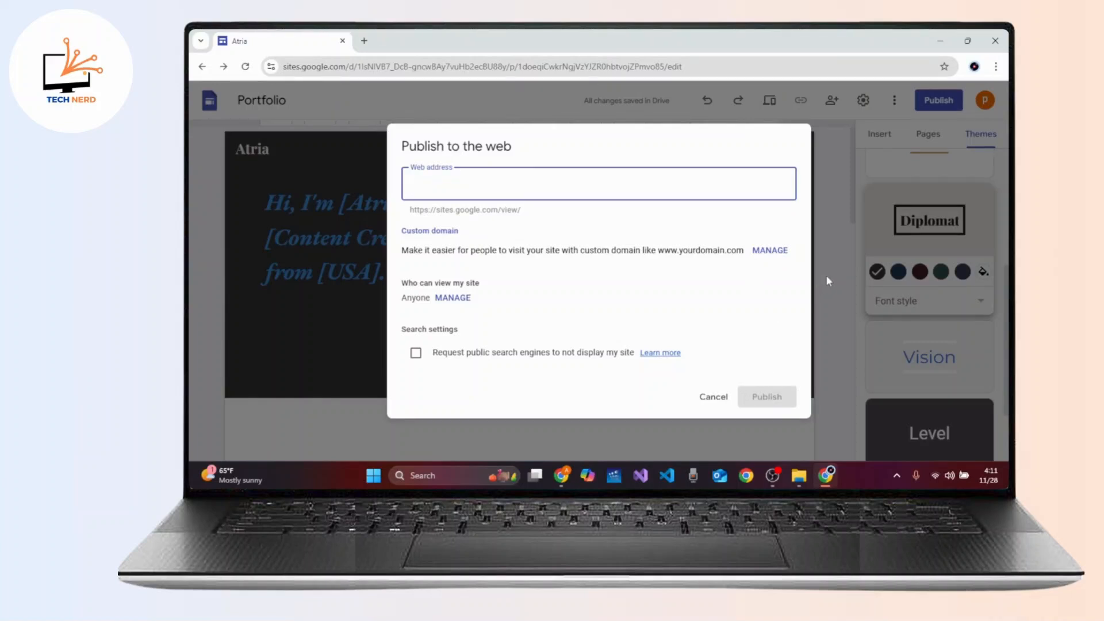
click(713, 397)
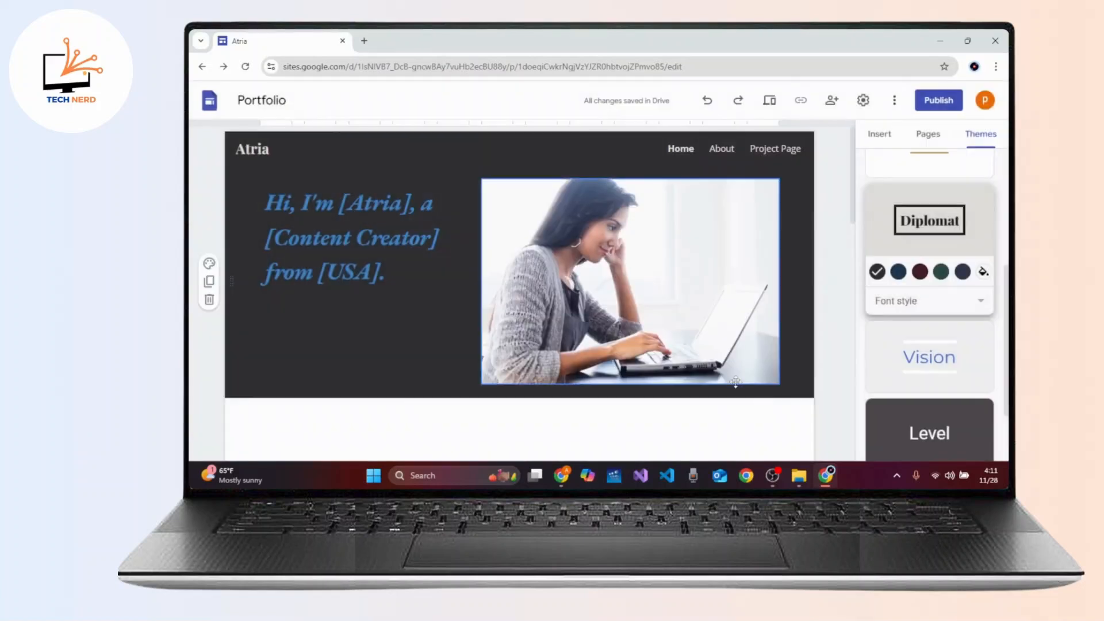